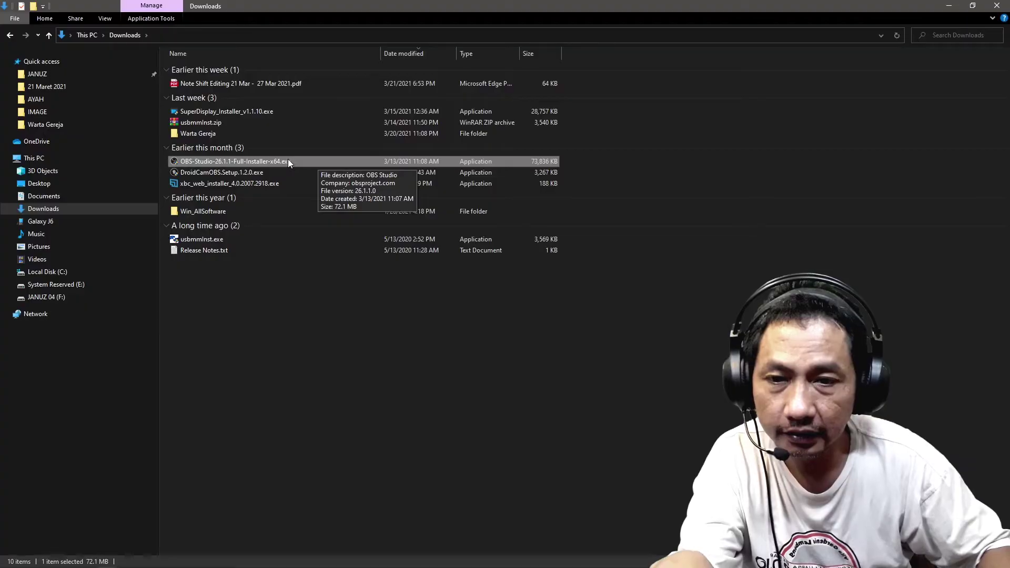
# - Launch OBS Studio from its desktop shortcut
pyautogui.rightClick(289, 160)
pyautogui.click(279, 191)
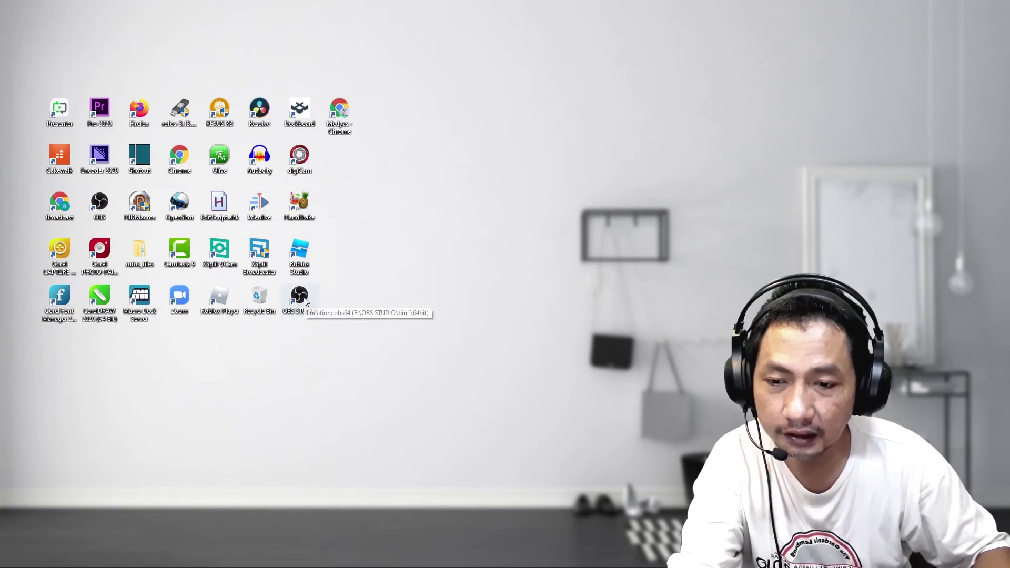
pyautogui.doubleClick(299, 297)
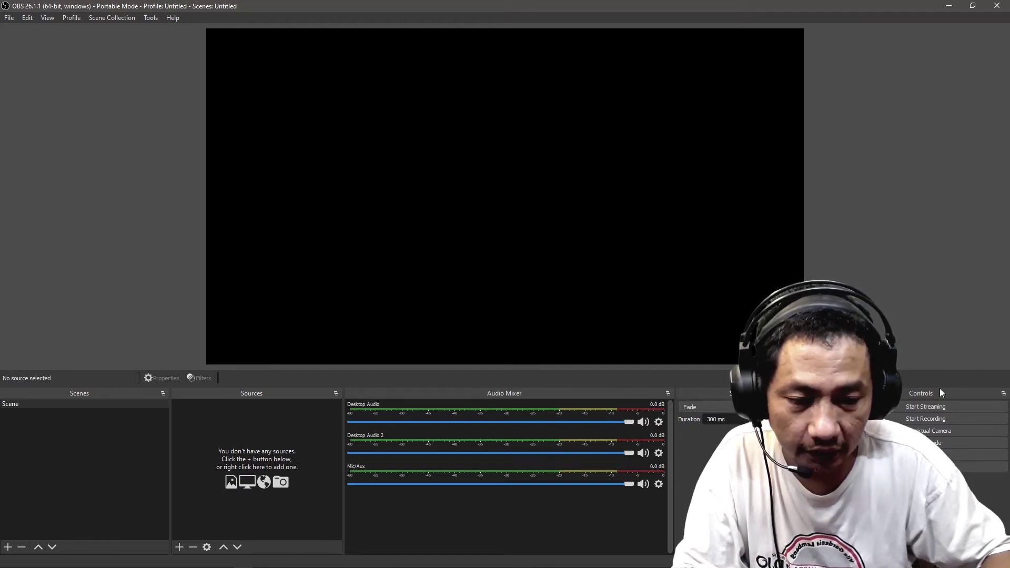
pyautogui.click(150, 18)
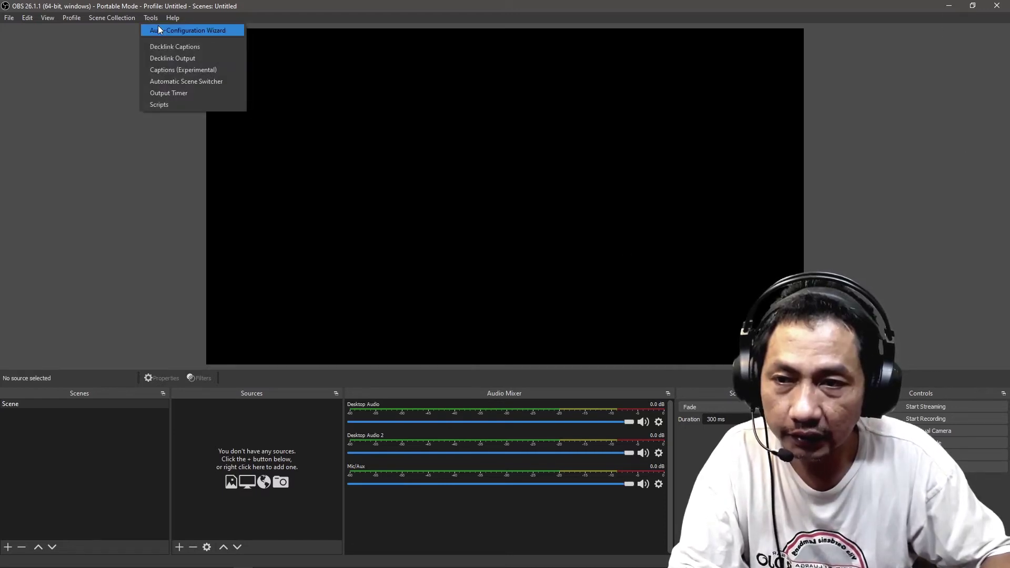
pyautogui.click(158, 27)
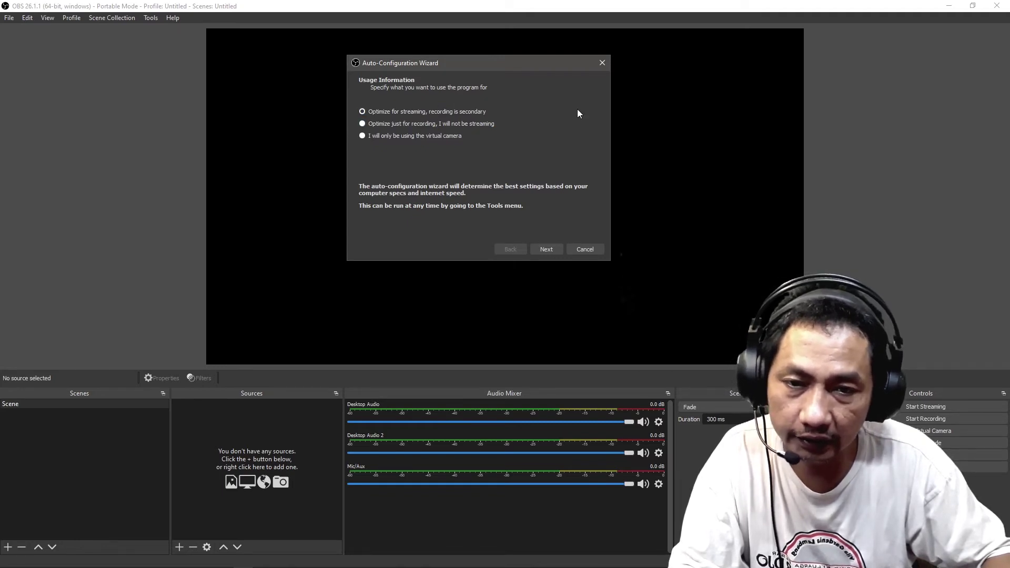
pyautogui.click(406, 123)
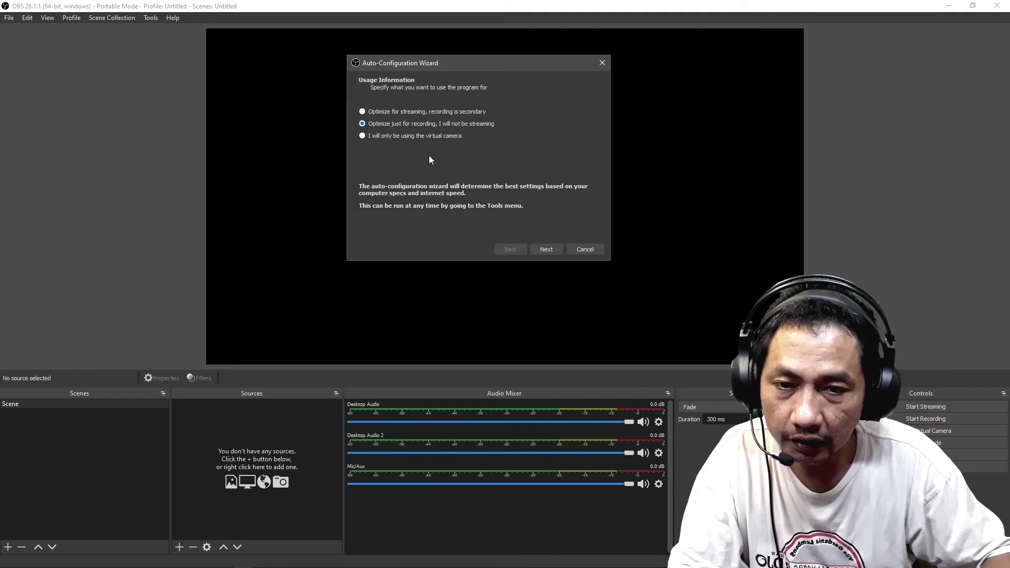
pyautogui.click(585, 247)
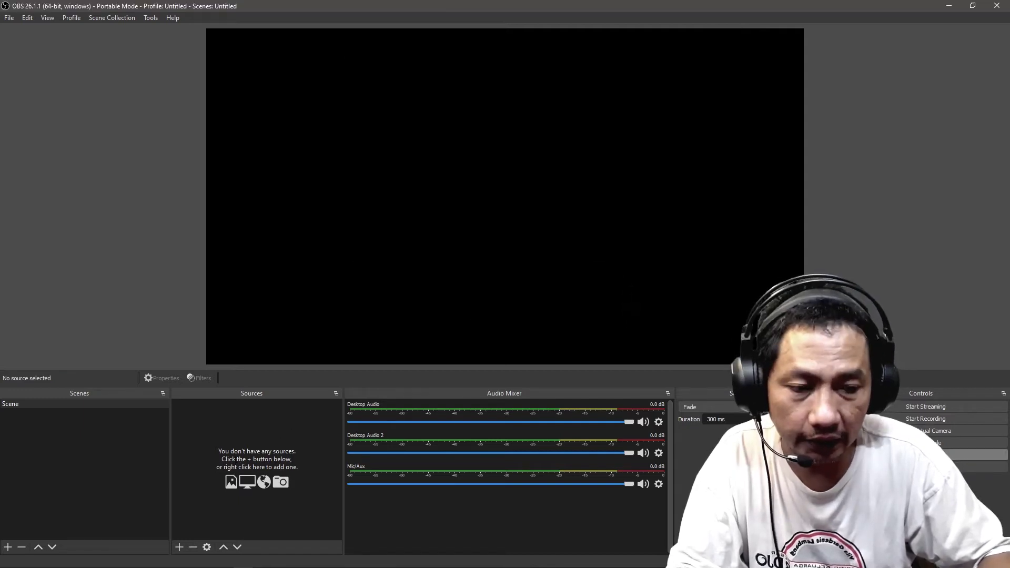
pyautogui.click(947, 455)
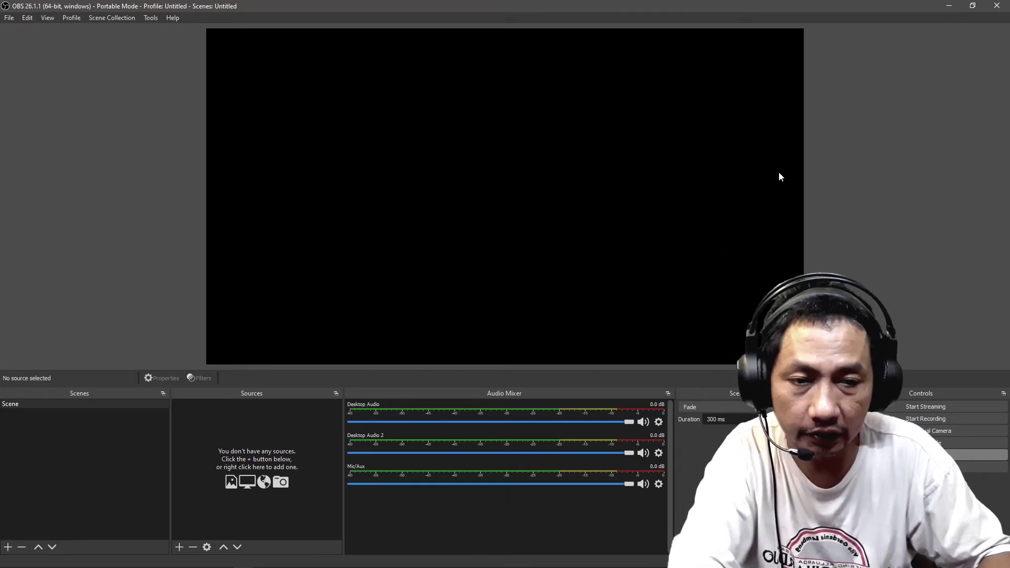
pyautogui.press('Escape')
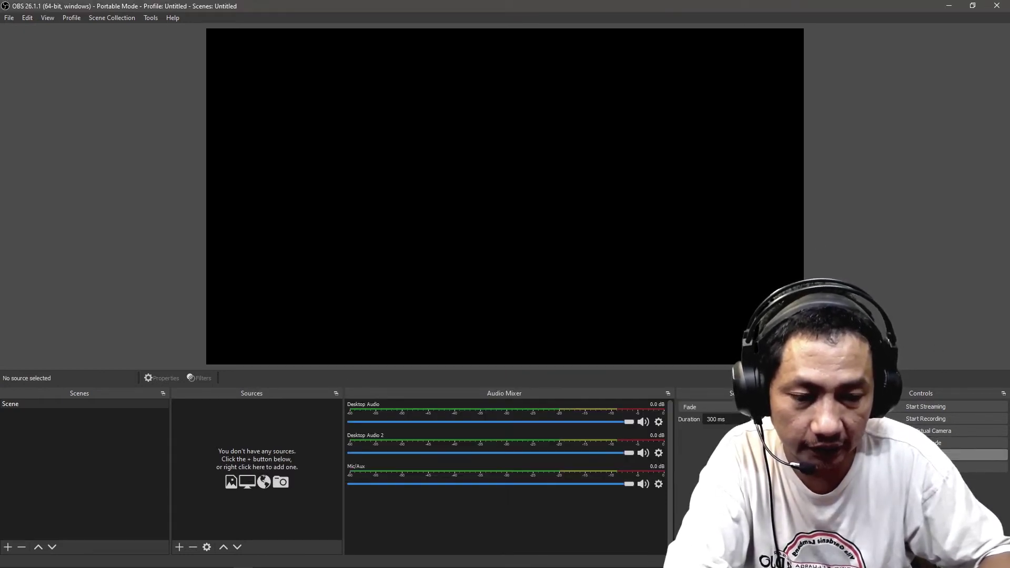
pyautogui.click(946, 455)
pyautogui.press('Escape')
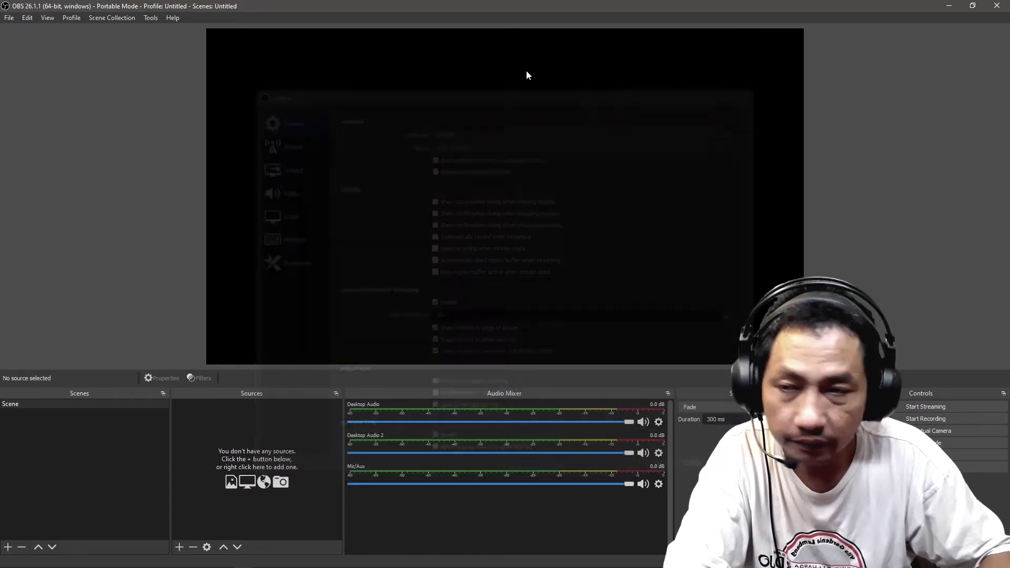
# - Open the program settings, move the dialog aside and show the video settings
pyautogui.click(11, 18)
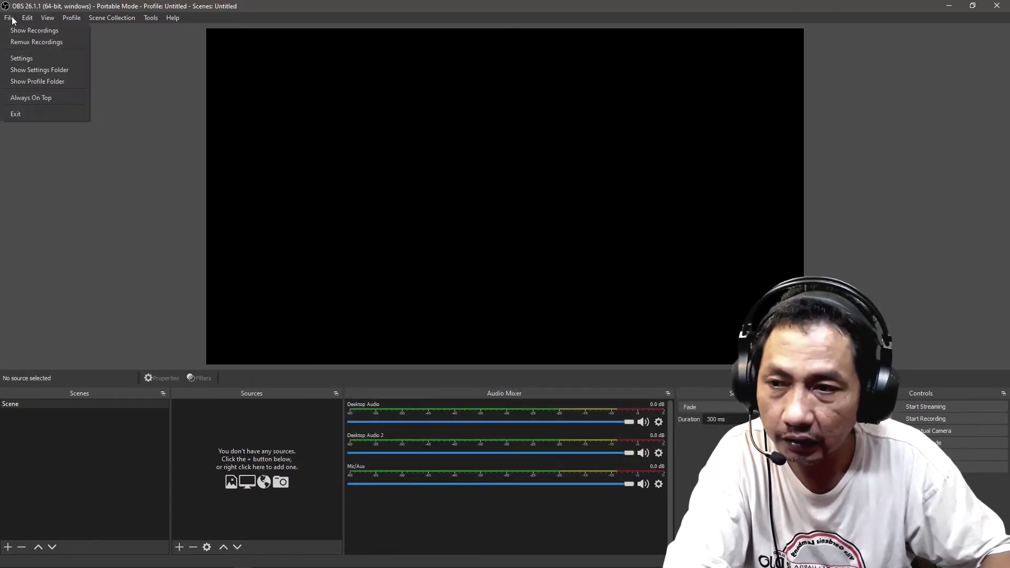
pyautogui.click(22, 59)
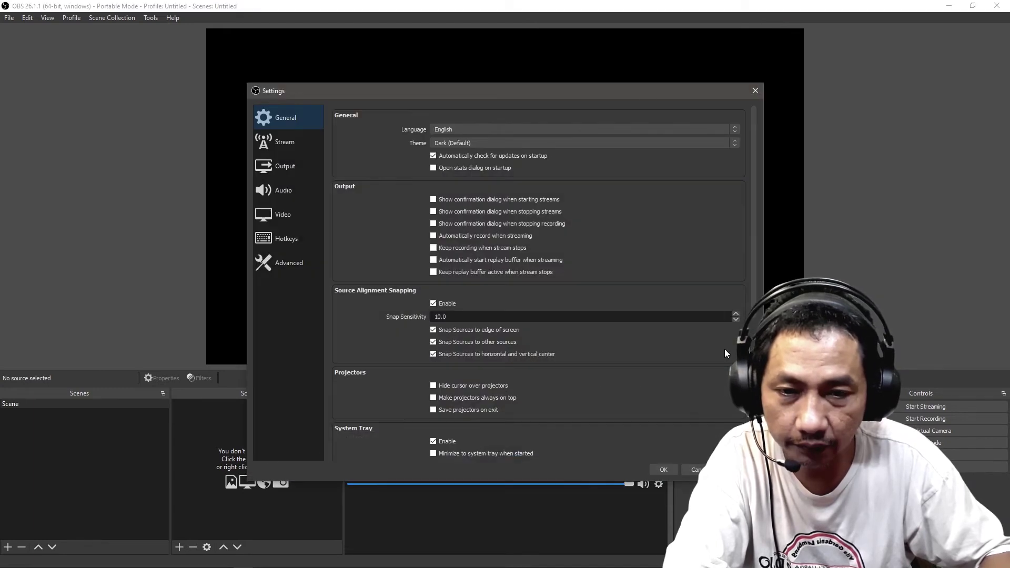
pyautogui.moveTo(567, 94); pyautogui.dragTo(489, 91)
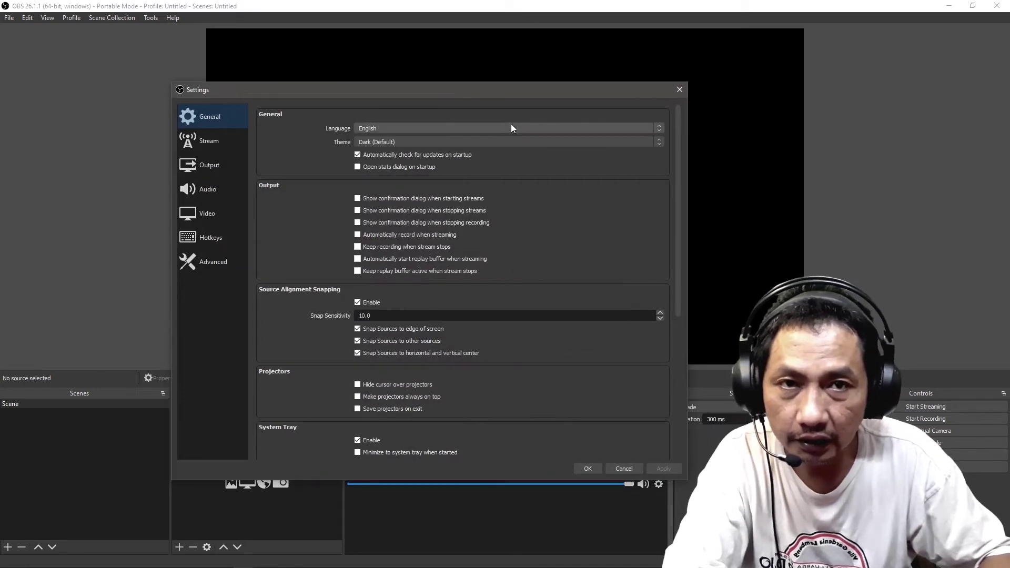
pyautogui.click(214, 167)
pyautogui.click(207, 213)
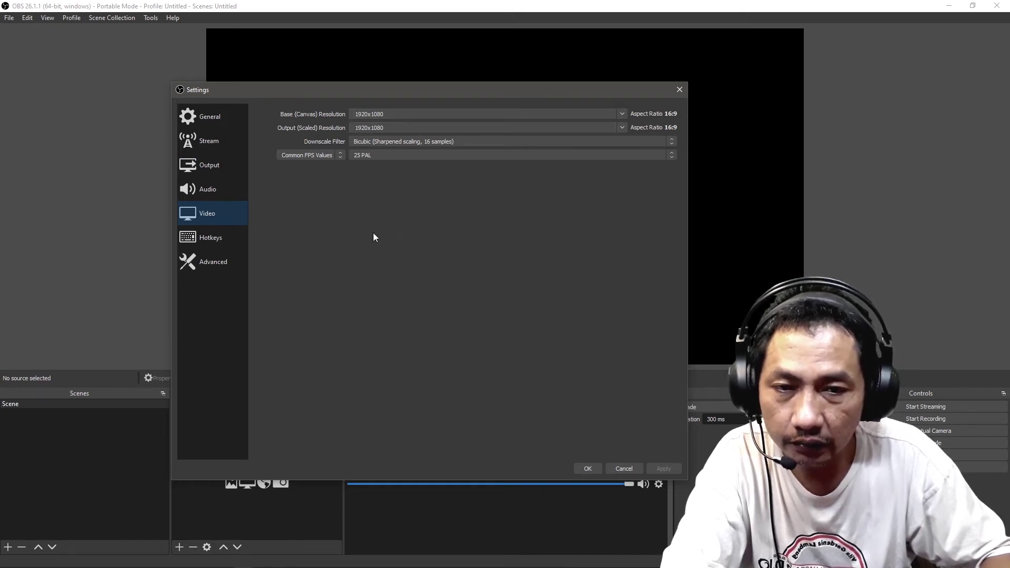
# - Check the downscale filter and FPS type choices, and select 25 PAL as the common FPS value
pyautogui.click(443, 141)
pyautogui.click(299, 154)
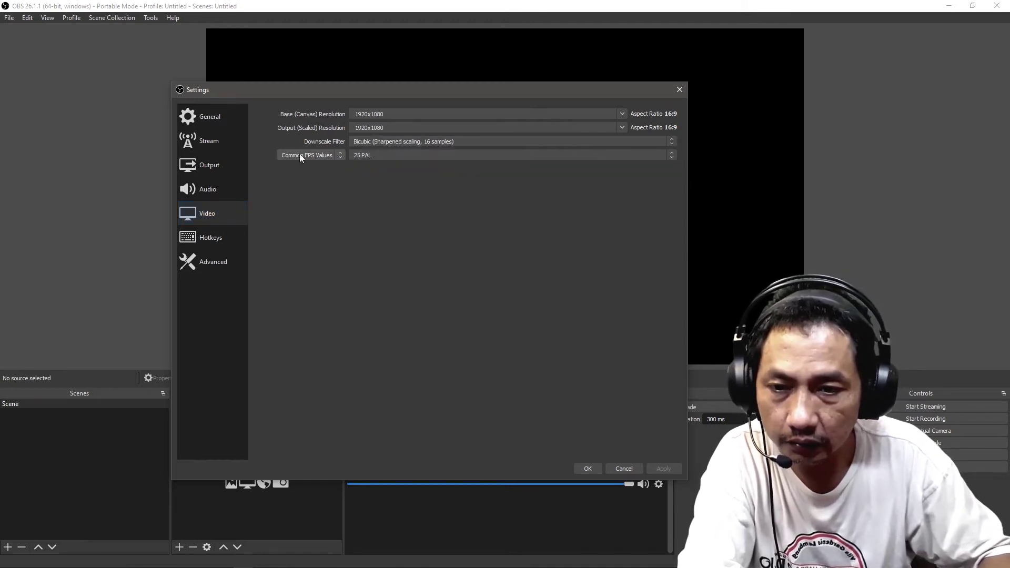
pyautogui.click(300, 155)
pyautogui.click(396, 156)
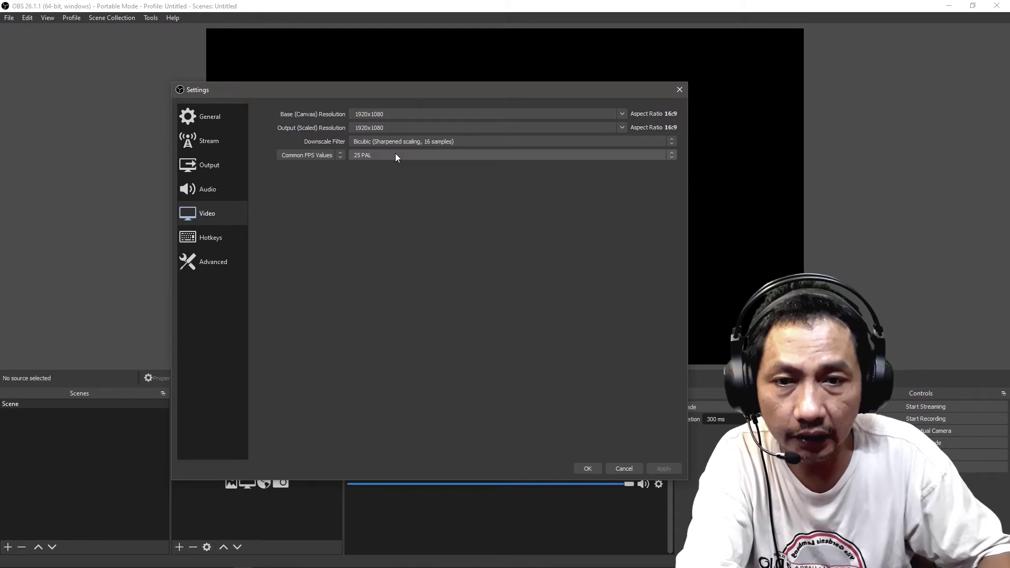
pyautogui.click(396, 156)
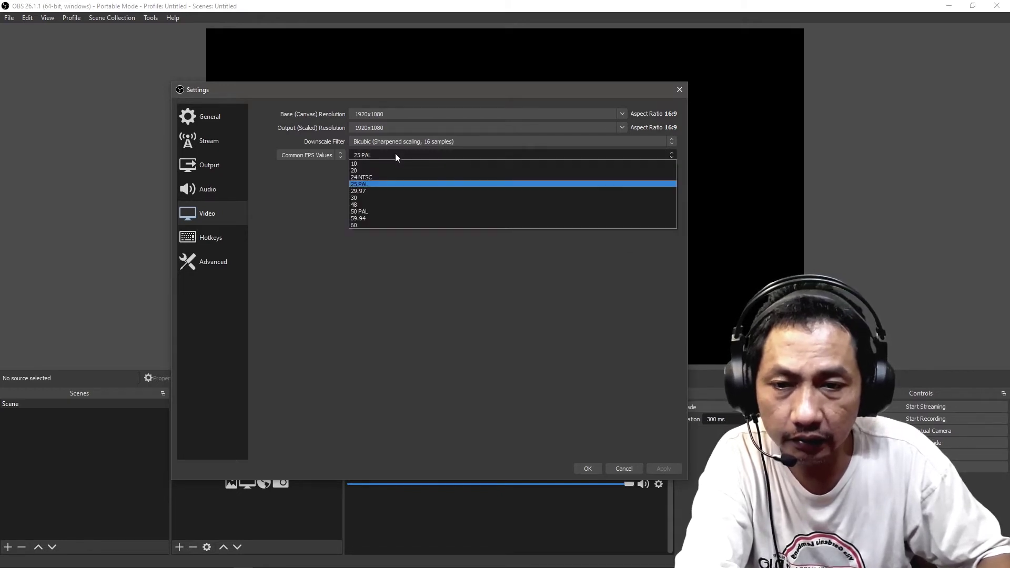
pyautogui.click(397, 184)
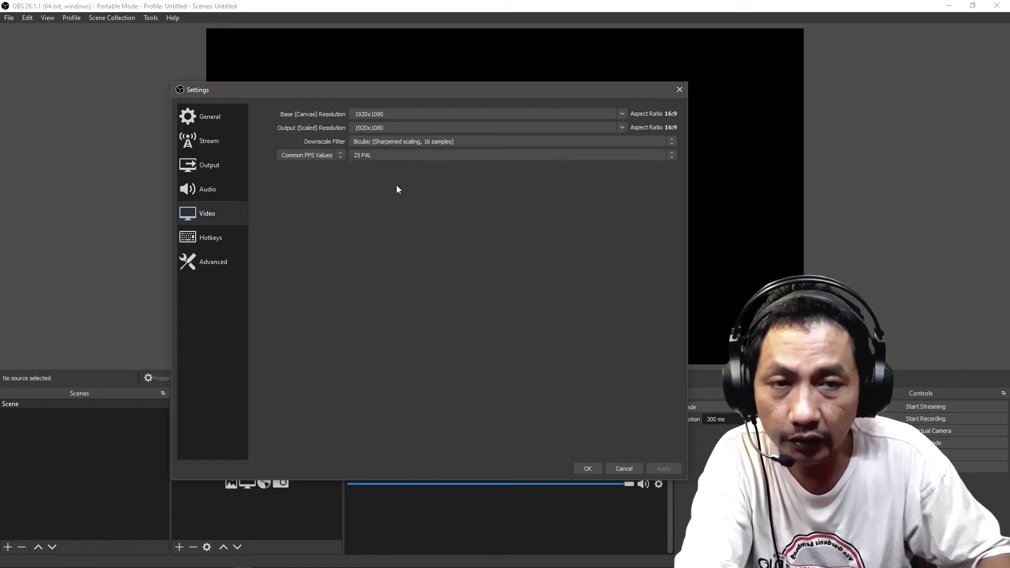
pyautogui.click(402, 154)
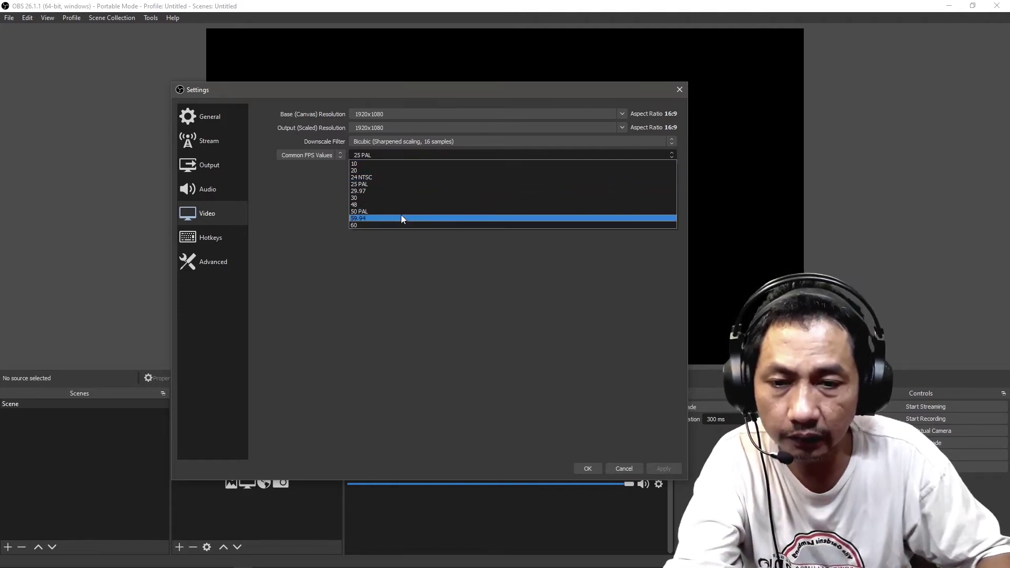
pyautogui.click(397, 184)
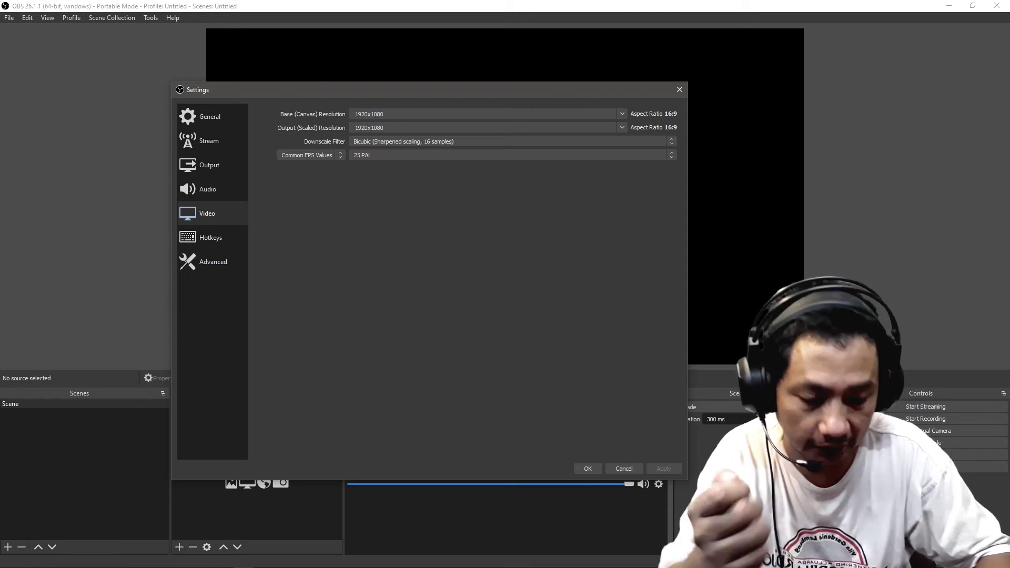
# - Try 29.97 as the common FPS value and switch back to 25 PAL
pyautogui.press('Up')
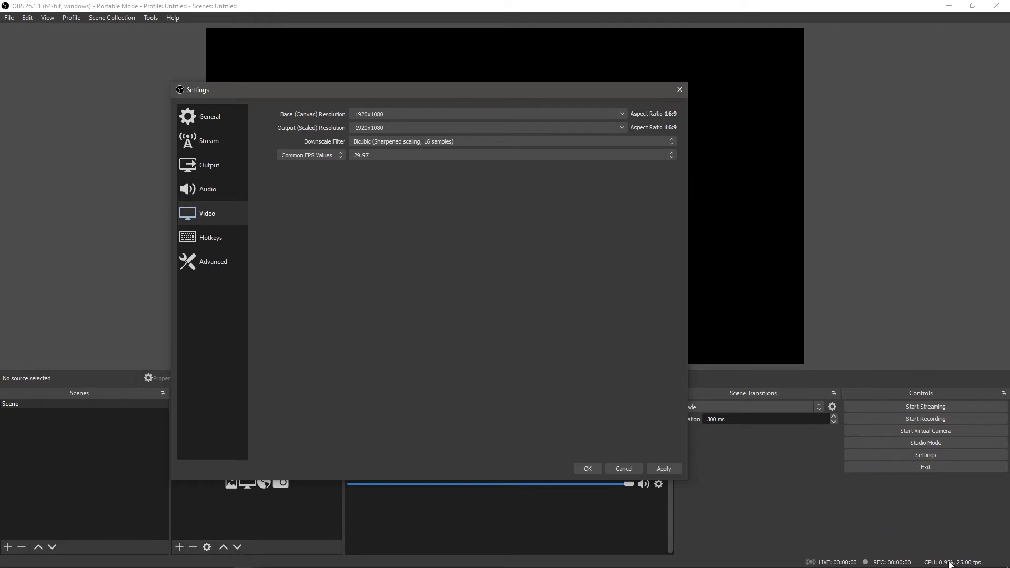
pyautogui.click(381, 155)
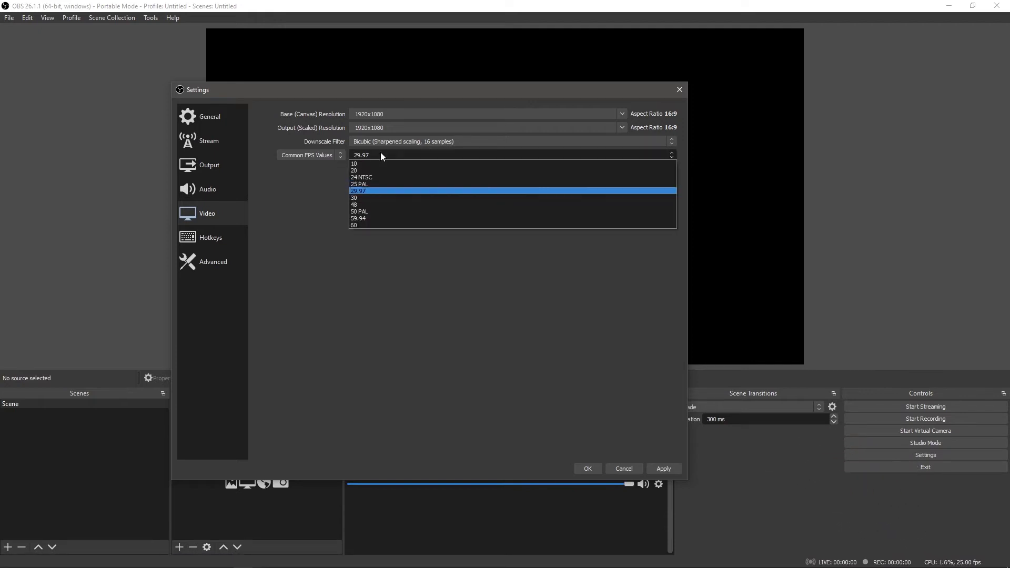
pyautogui.click(380, 184)
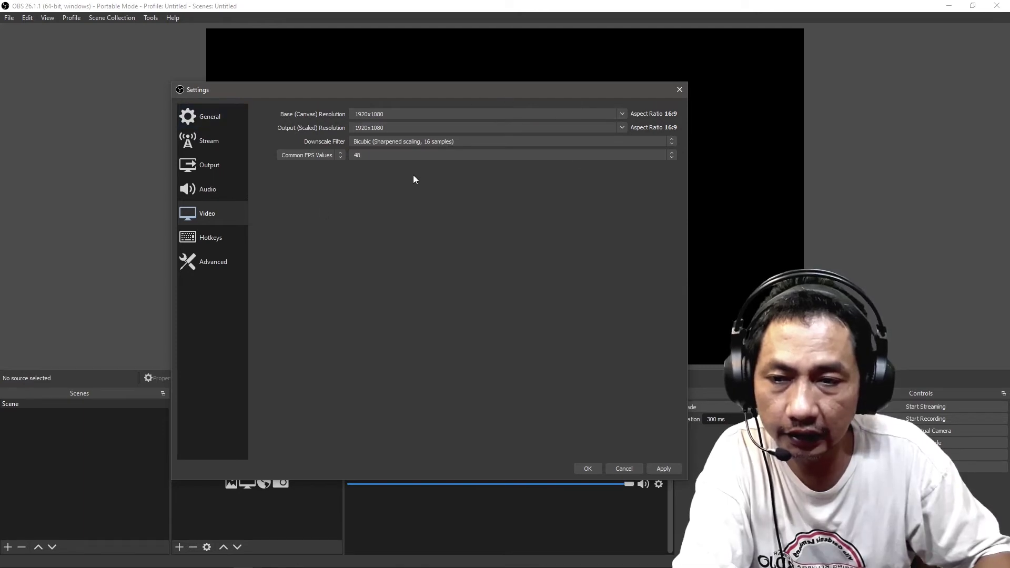
# - In the general settings, try automatic recording when streaming with recording kept when the stream stops, and turn automatic recording back off
pyautogui.click(213, 118)
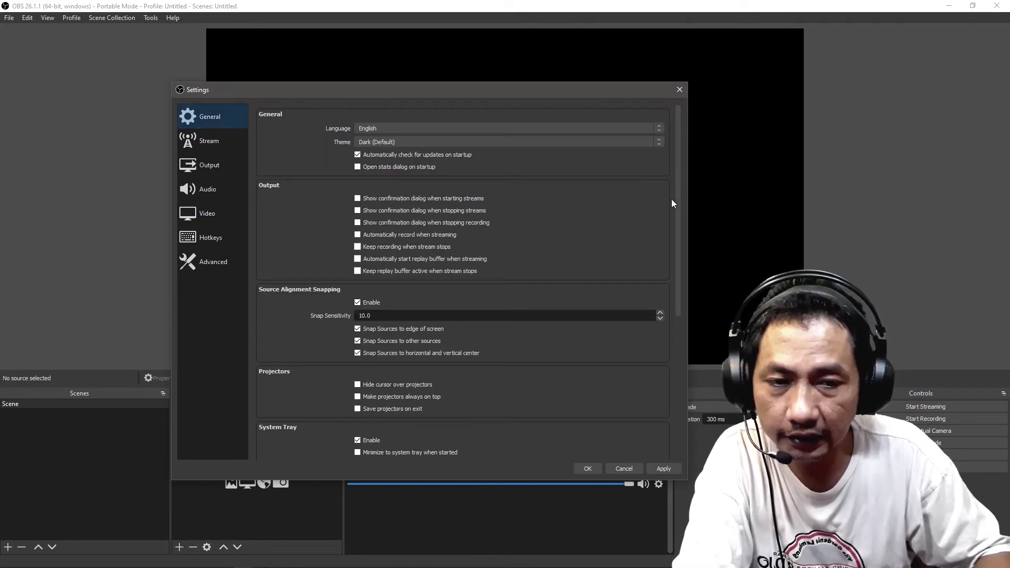
pyautogui.moveTo(678, 171)
pyautogui.mouseDown()
pyautogui.moveTo(683, 408)
pyautogui.moveTo(679, 174)
pyautogui.mouseUp()
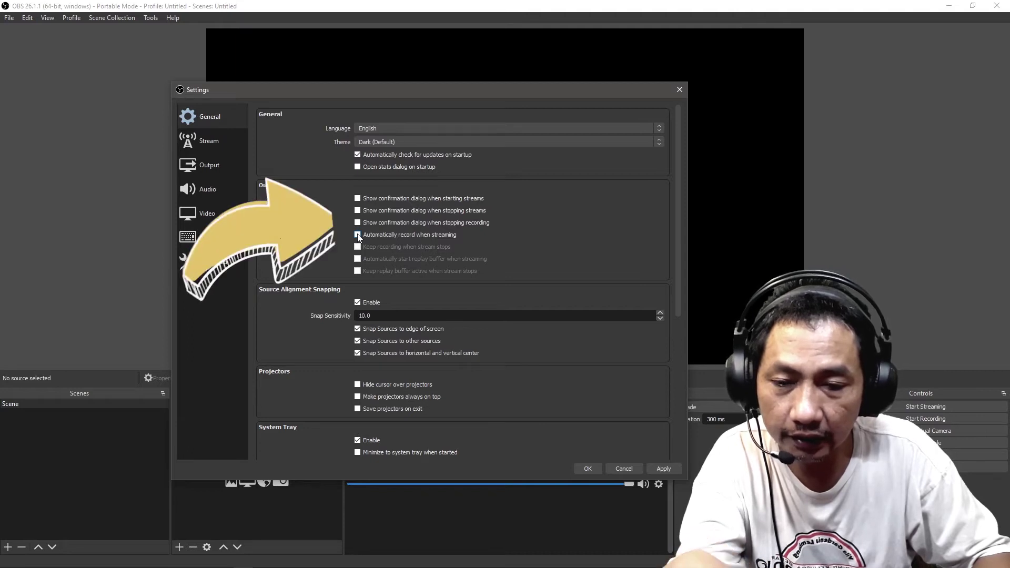
pyautogui.click(358, 235)
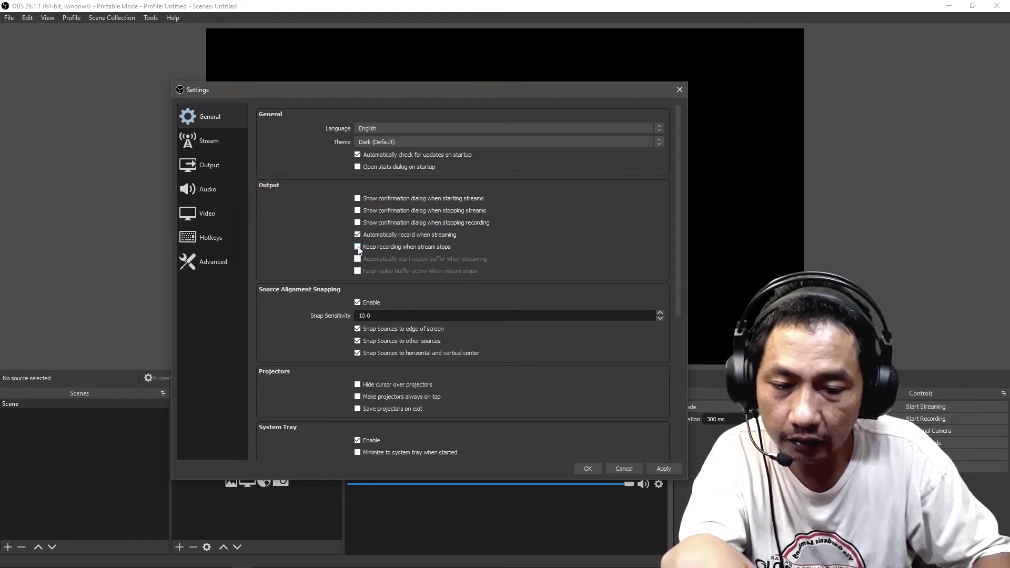
pyautogui.click(358, 246)
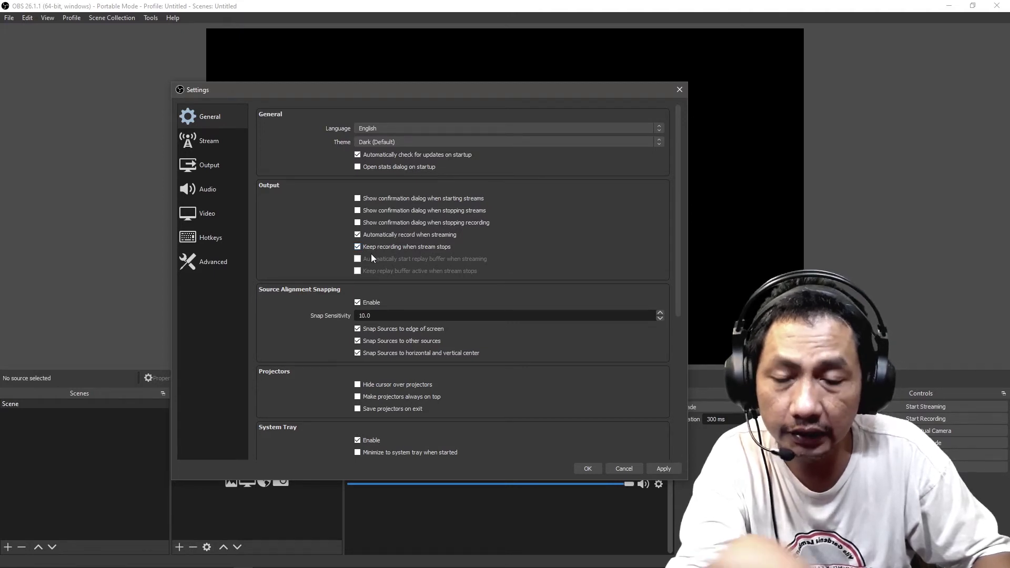
pyautogui.click(358, 234)
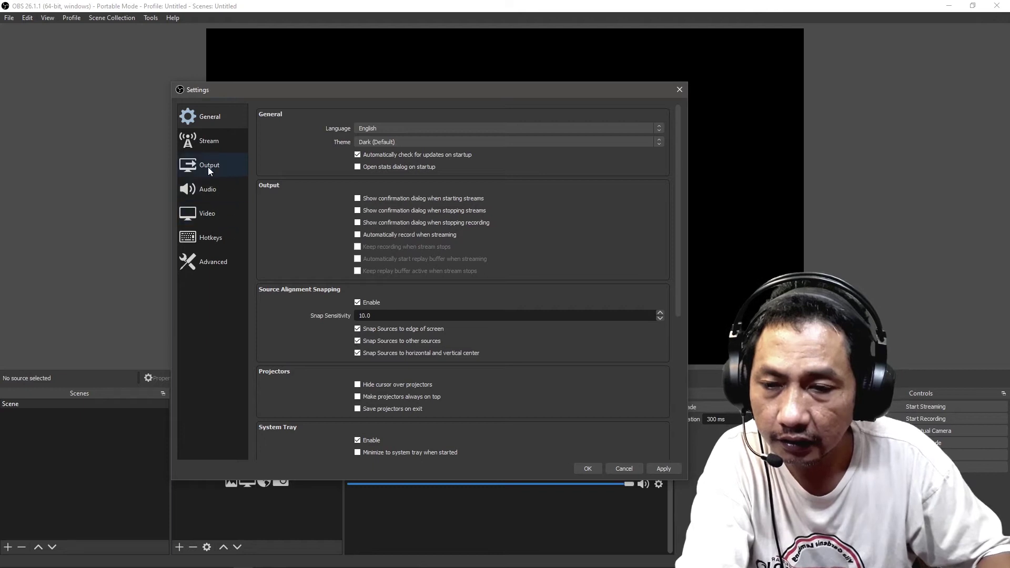
# - In the output settings, look at the Simple output mode and set the mode back to Advanced
pyautogui.click(209, 167)
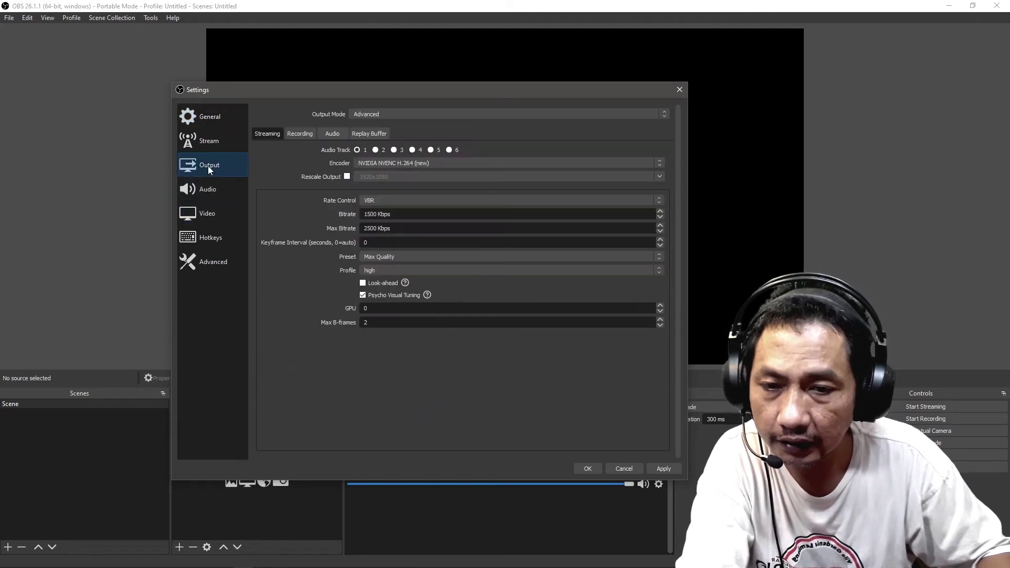
pyautogui.click(400, 113)
pyautogui.click(403, 123)
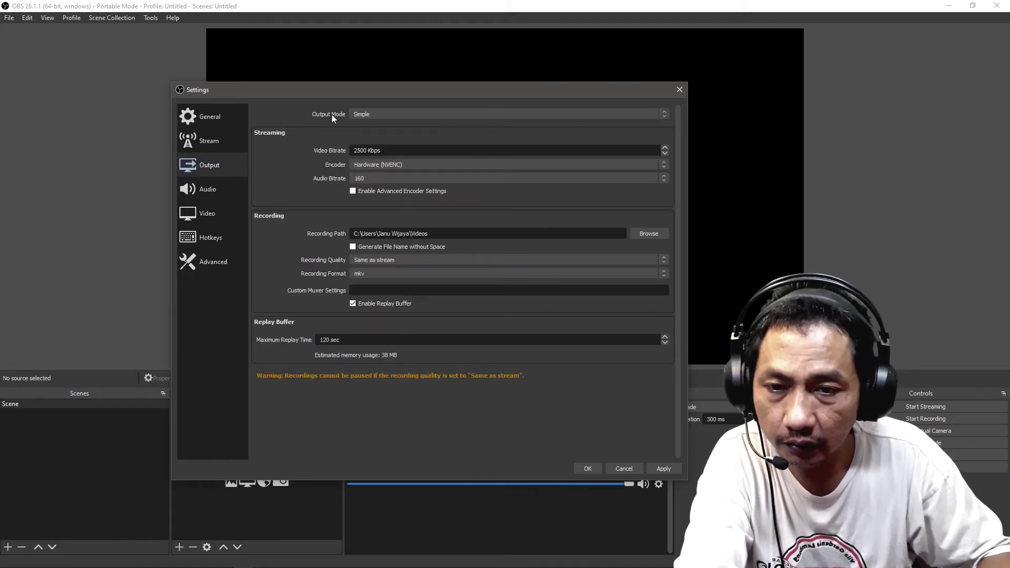
pyautogui.click(375, 113)
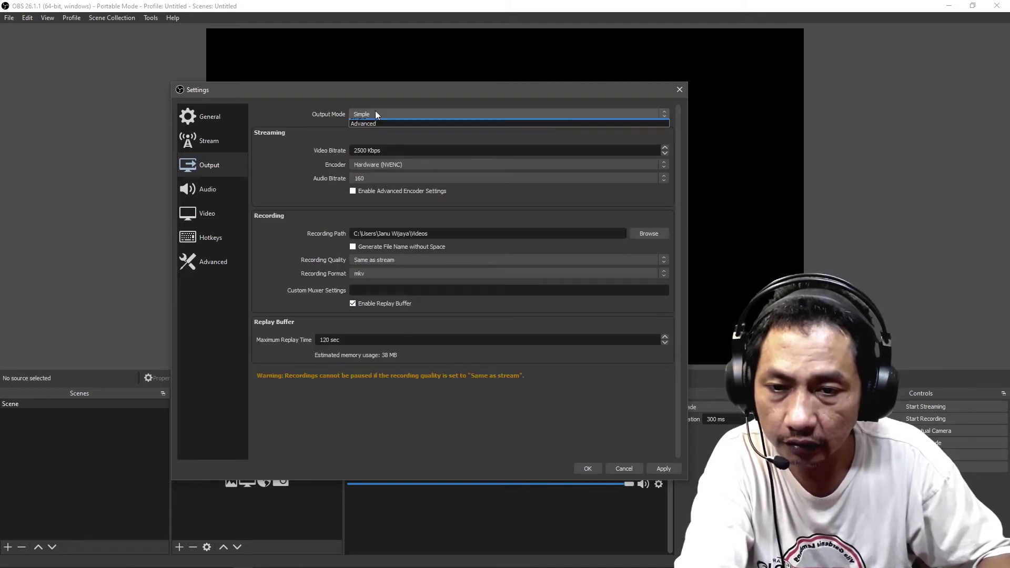
pyautogui.click(378, 127)
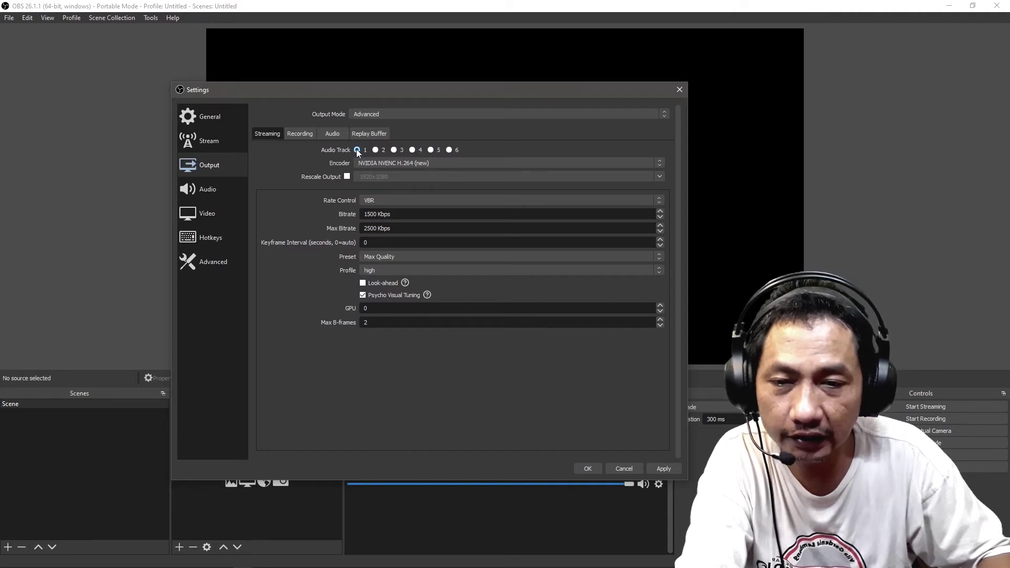
# - For streaming output, try audio track 2, select track 1 again and choose the NVIDIA NVENC H.264 (new) encoder
pyautogui.click(375, 150)
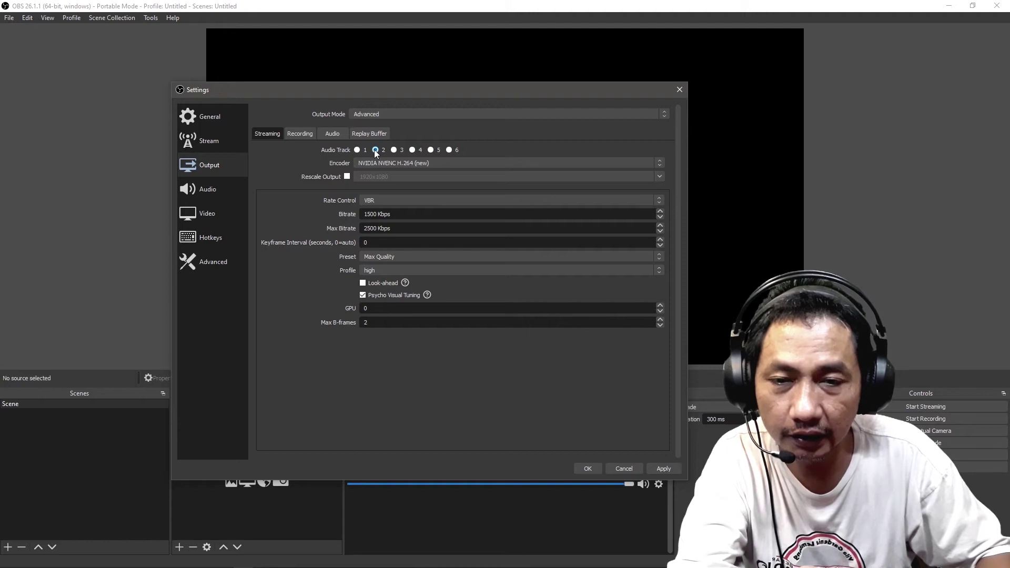
pyautogui.click(356, 149)
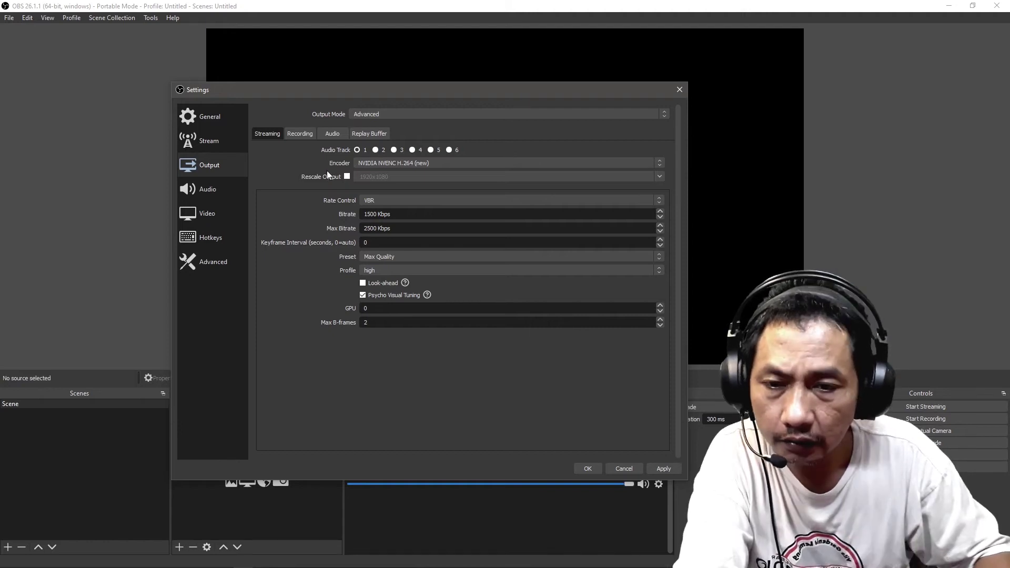
pyautogui.click(403, 164)
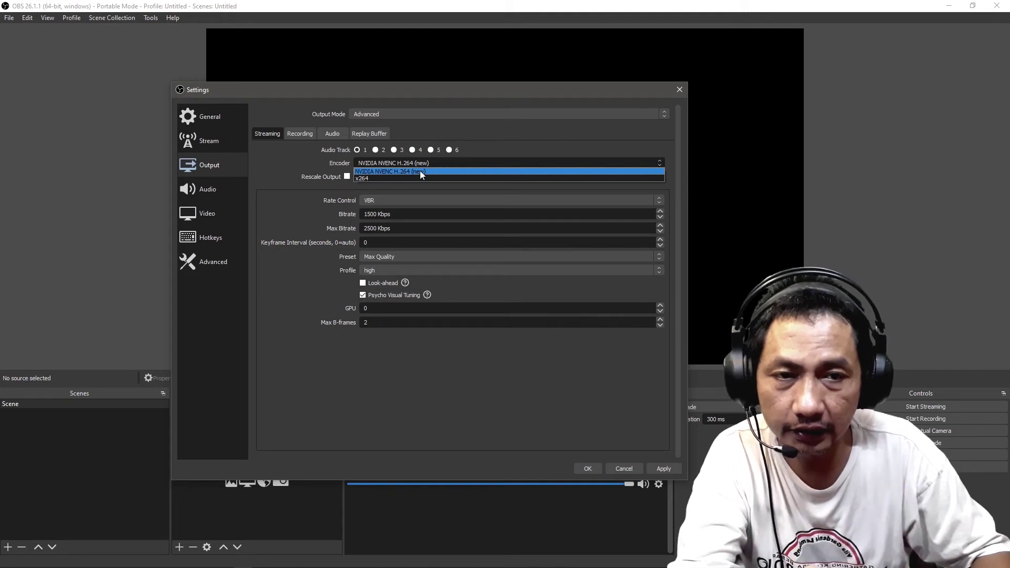
pyautogui.click(420, 171)
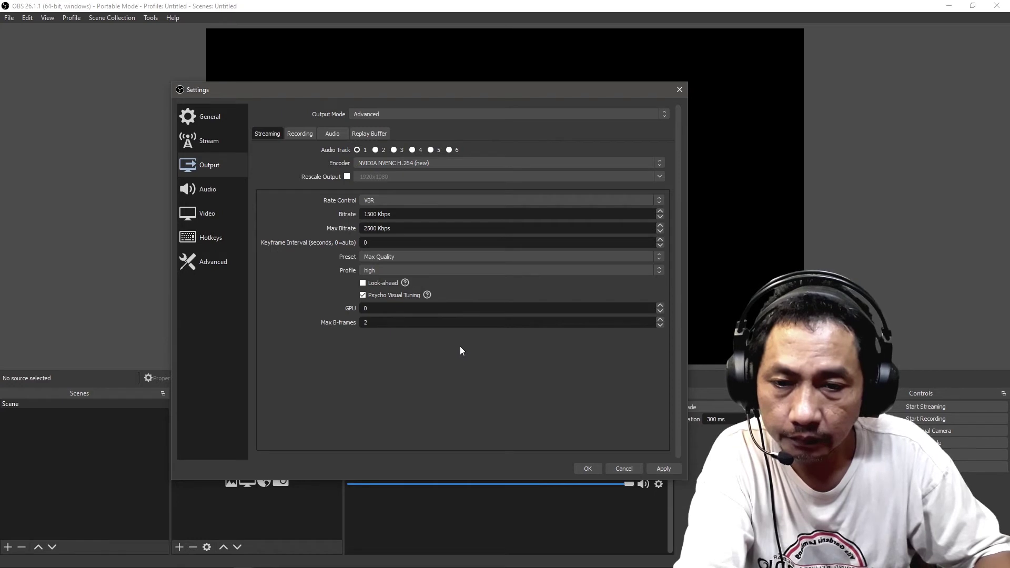
# - Enable Rescale Output for streaming and set the rescaled resolution to 1280x720
pyautogui.click(347, 176)
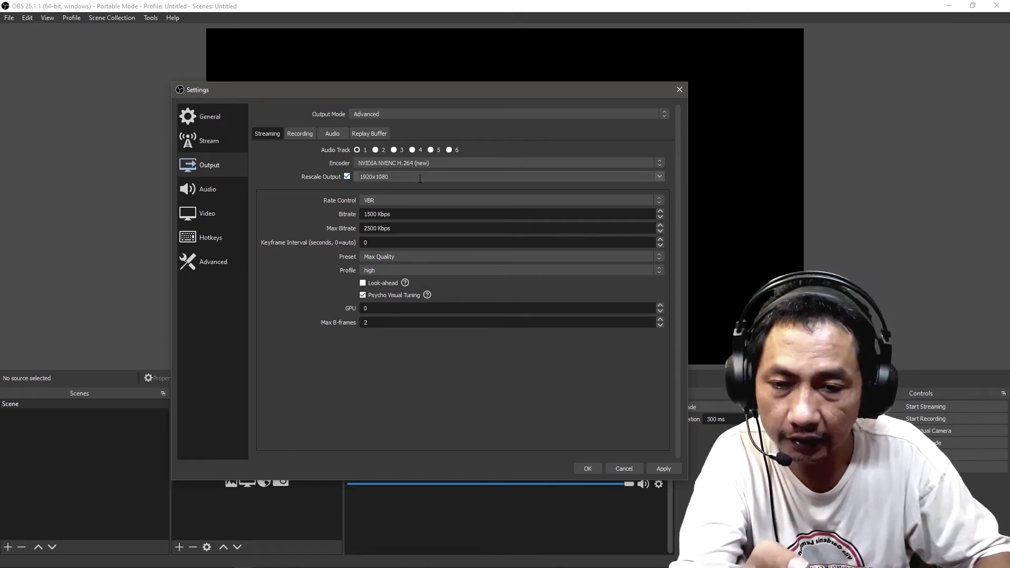
pyautogui.click(659, 177)
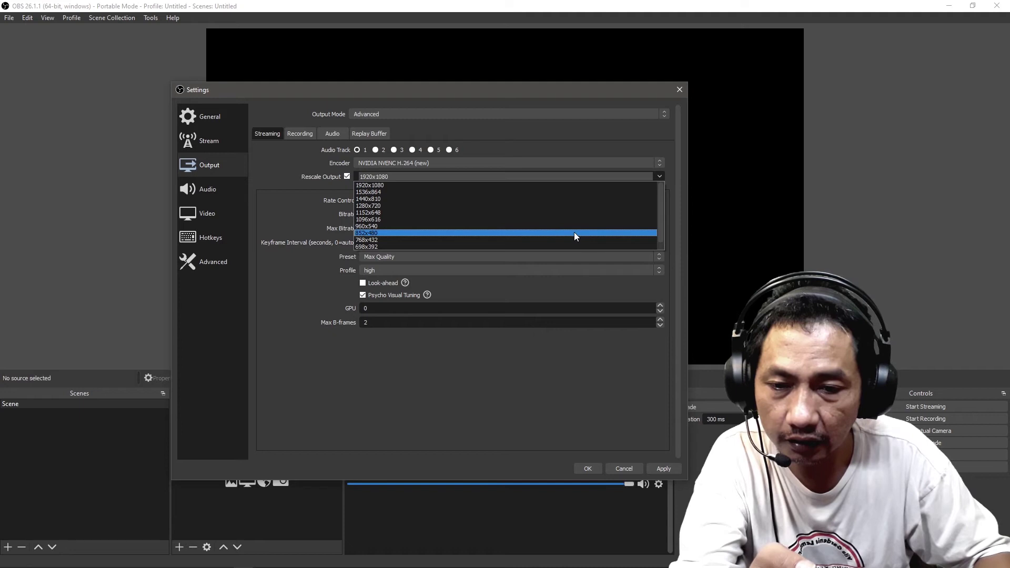
pyautogui.click(572, 205)
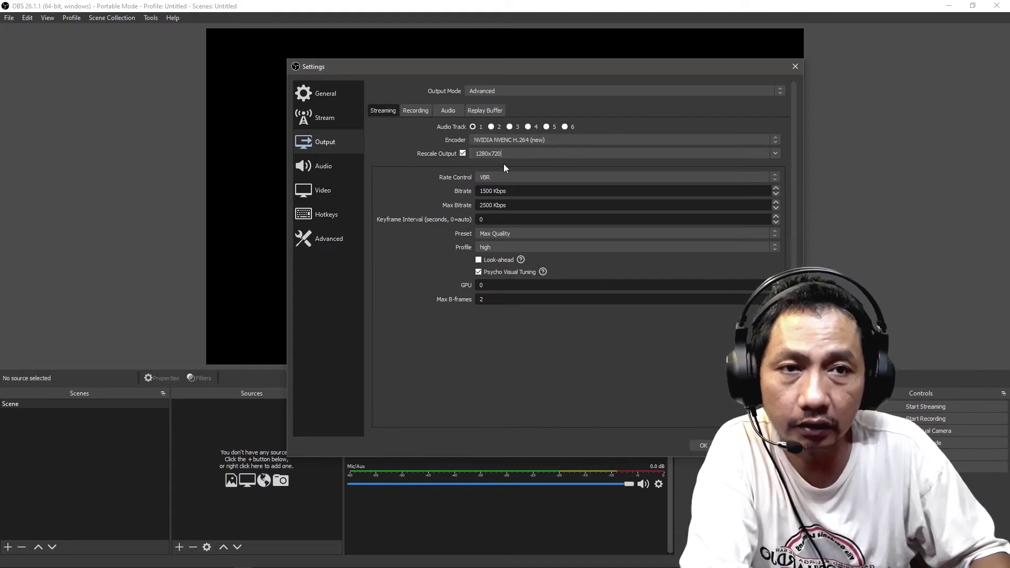
# - Examine the preset and profile options of the NVENC streaming encoder
pyautogui.click(510, 233)
pyautogui.click(509, 233)
pyautogui.click(503, 245)
pyautogui.click(505, 247)
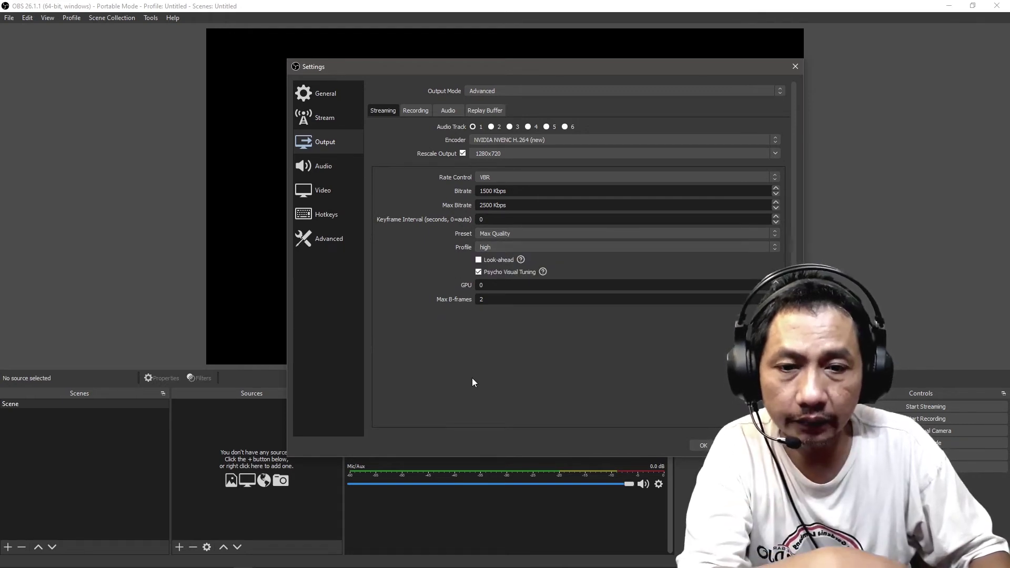
pyautogui.click(512, 233)
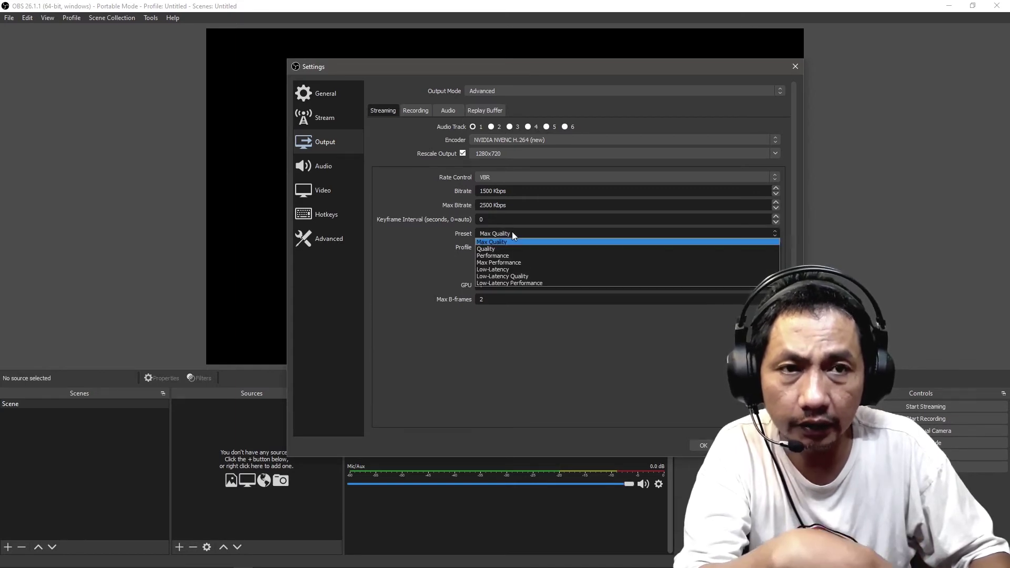
pyautogui.click(513, 234)
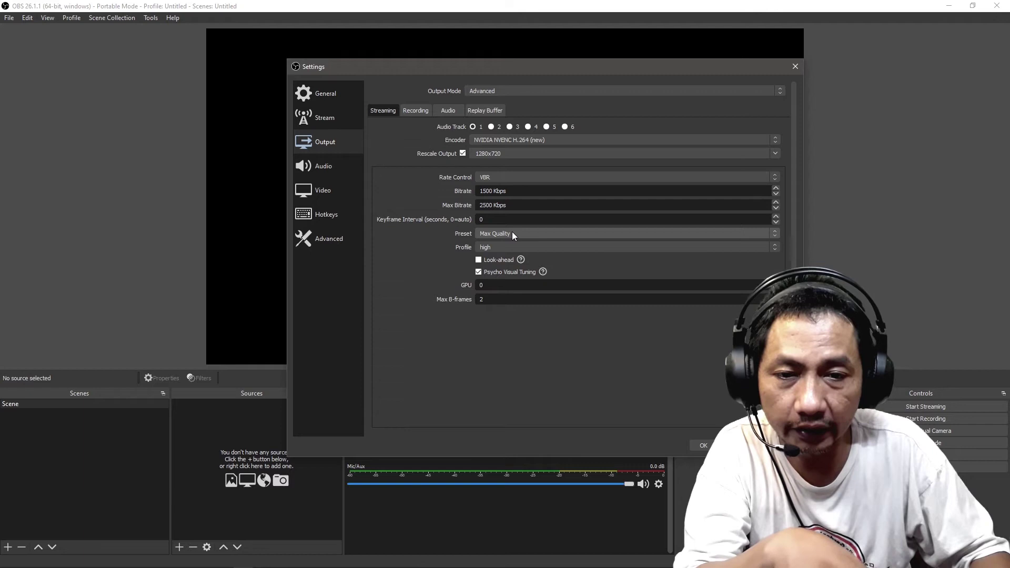
# - Try x264 as the streaming encoder and switch back to NVIDIA NVENC H.264 (new)
pyautogui.click(531, 140)
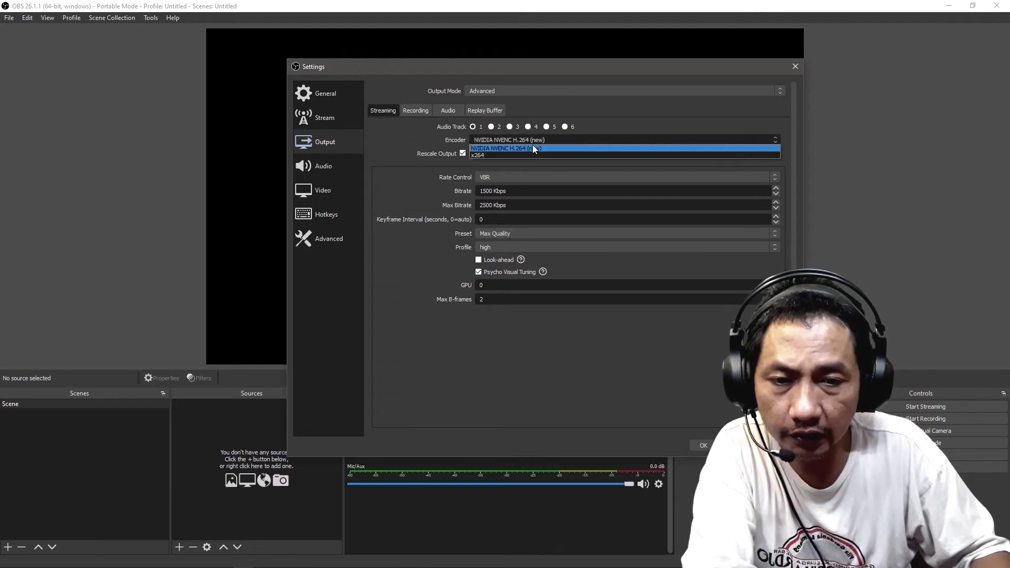
pyautogui.click(533, 155)
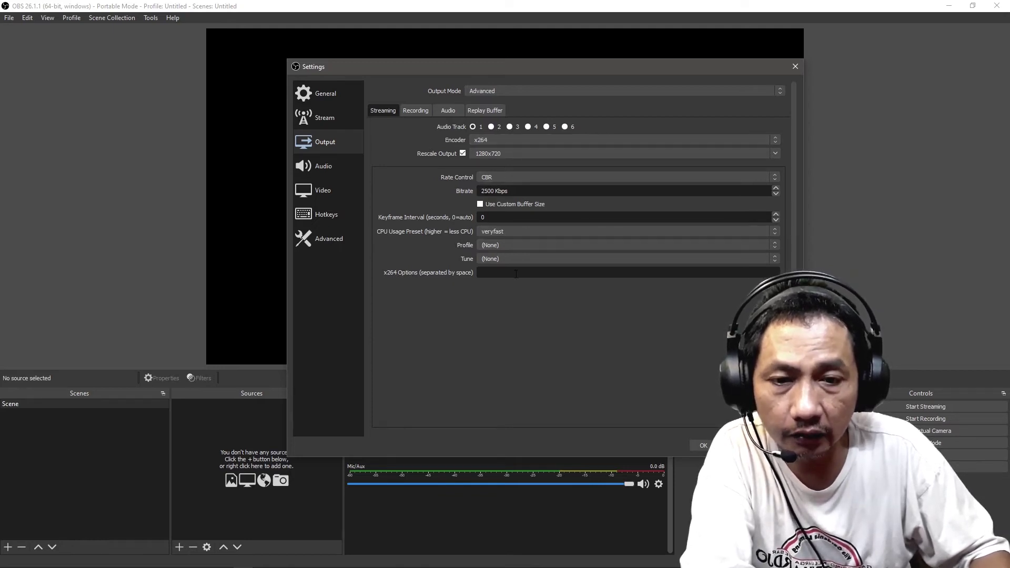
pyautogui.click(519, 143)
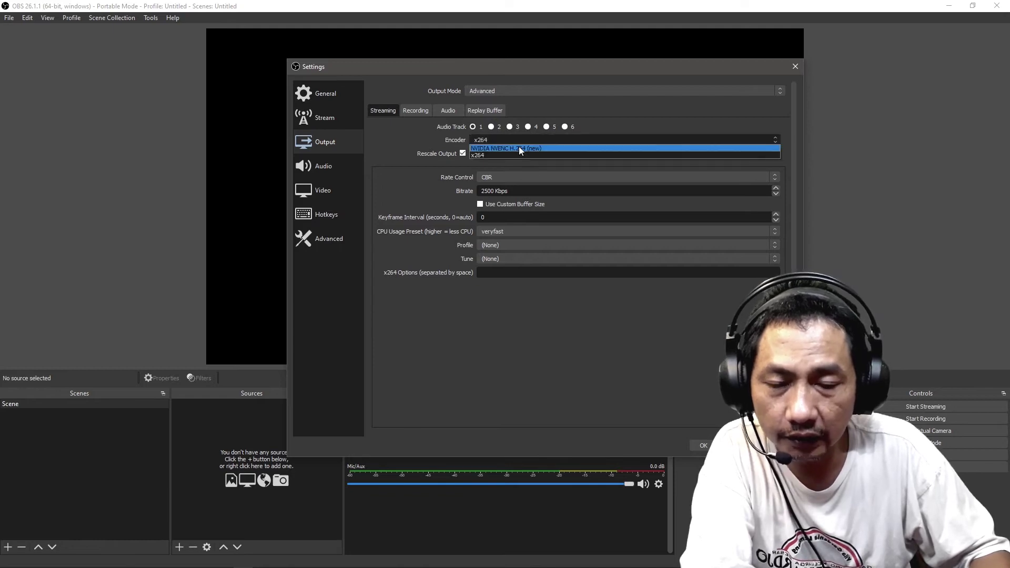
pyautogui.click(518, 147)
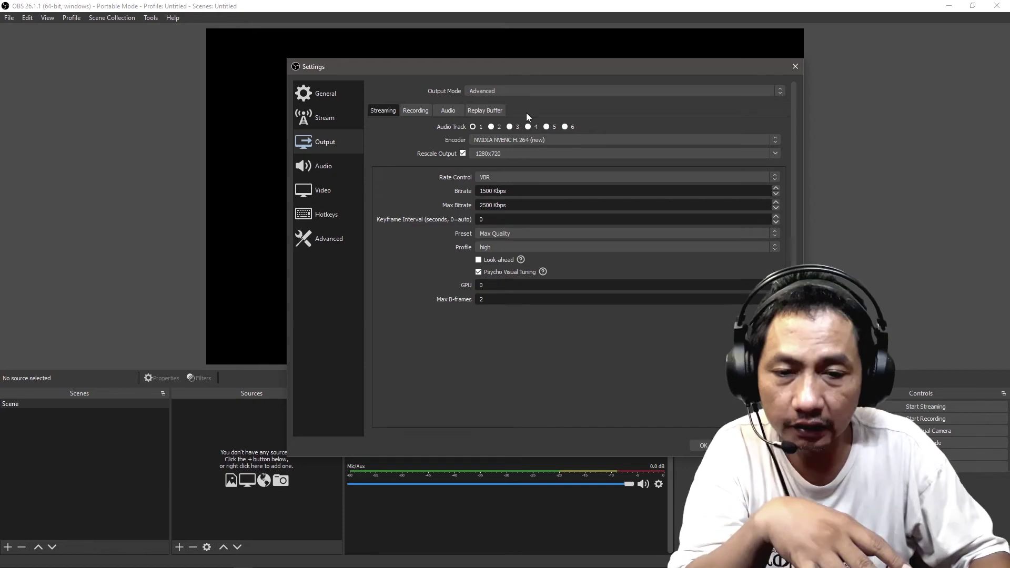
# - Examine the recording output settings, including the encoder choices, bitrate and rate control
pyautogui.click(422, 111)
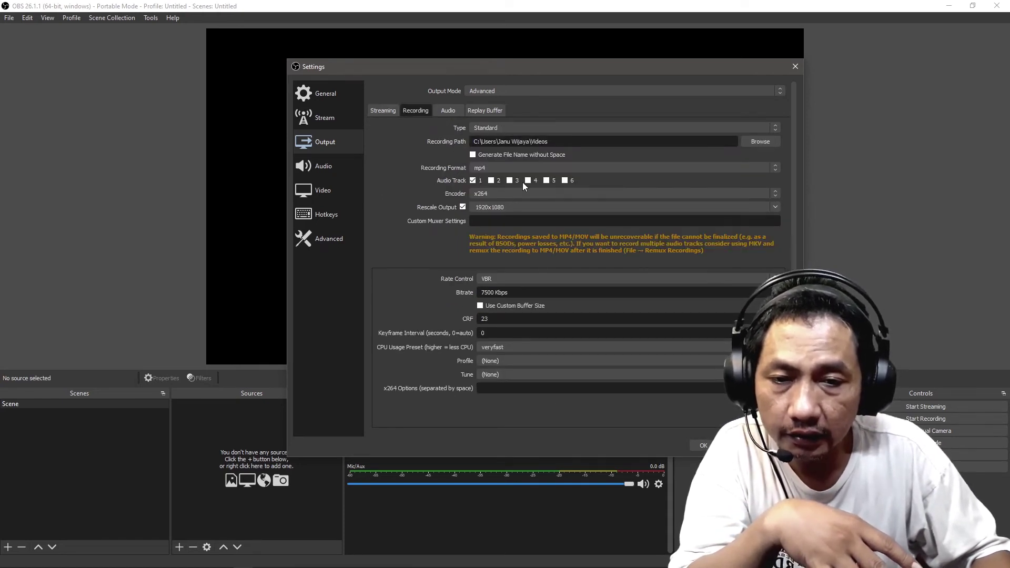
pyautogui.click(488, 192)
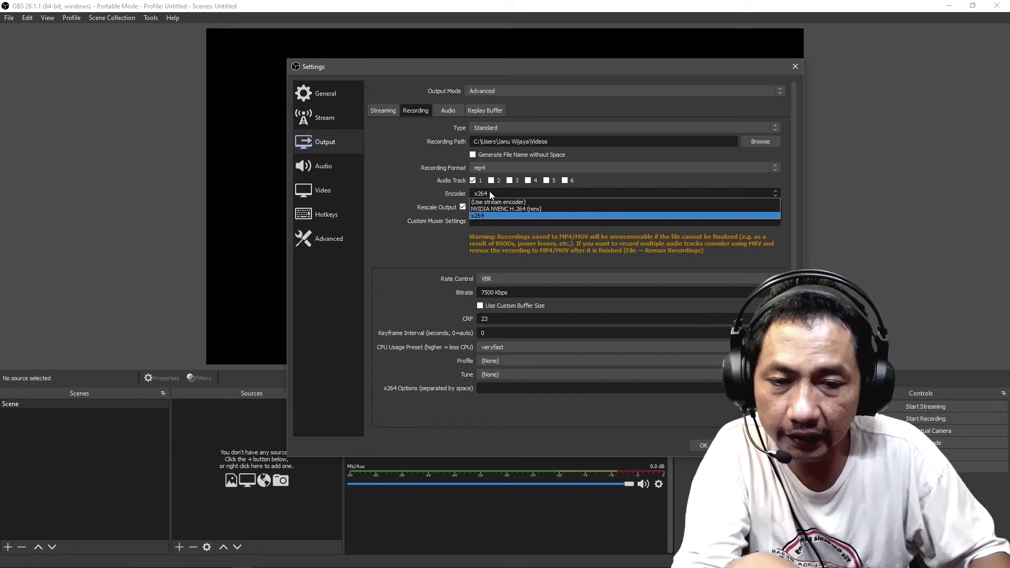
pyautogui.click(417, 182)
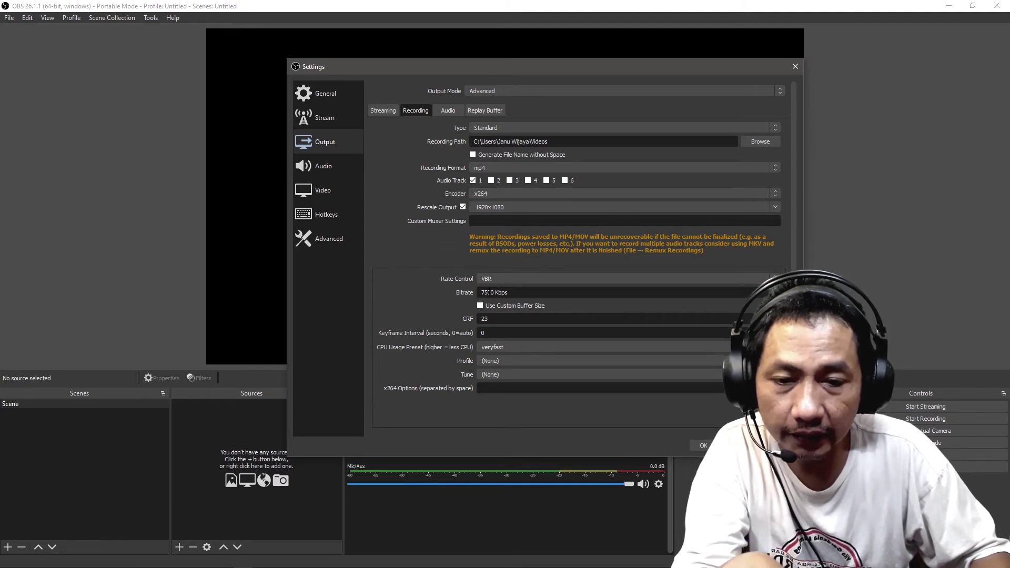
pyautogui.doubleClick(488, 293)
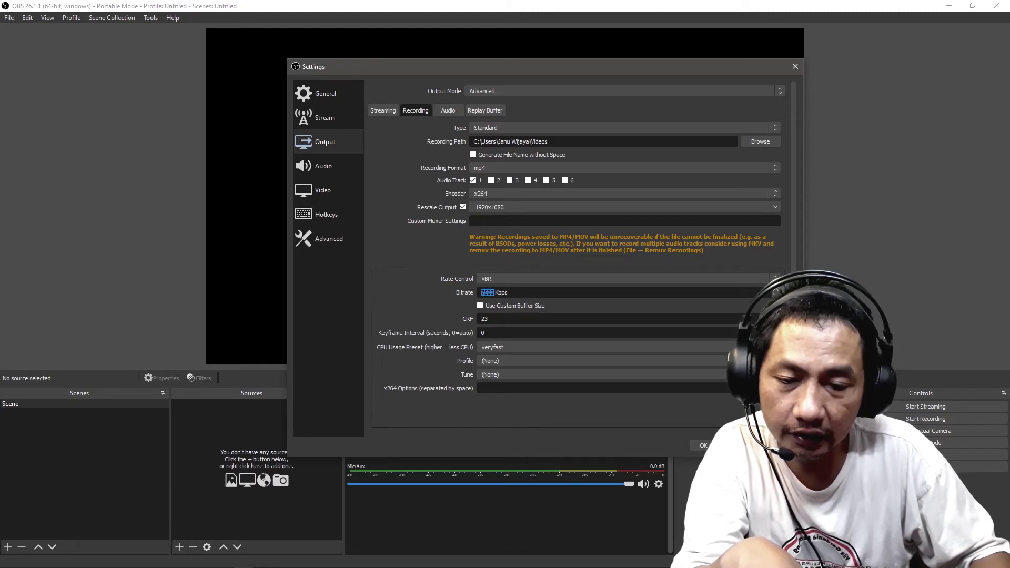
pyautogui.click(489, 284)
pyautogui.click(490, 284)
pyautogui.scroll(-2, 490, 280)
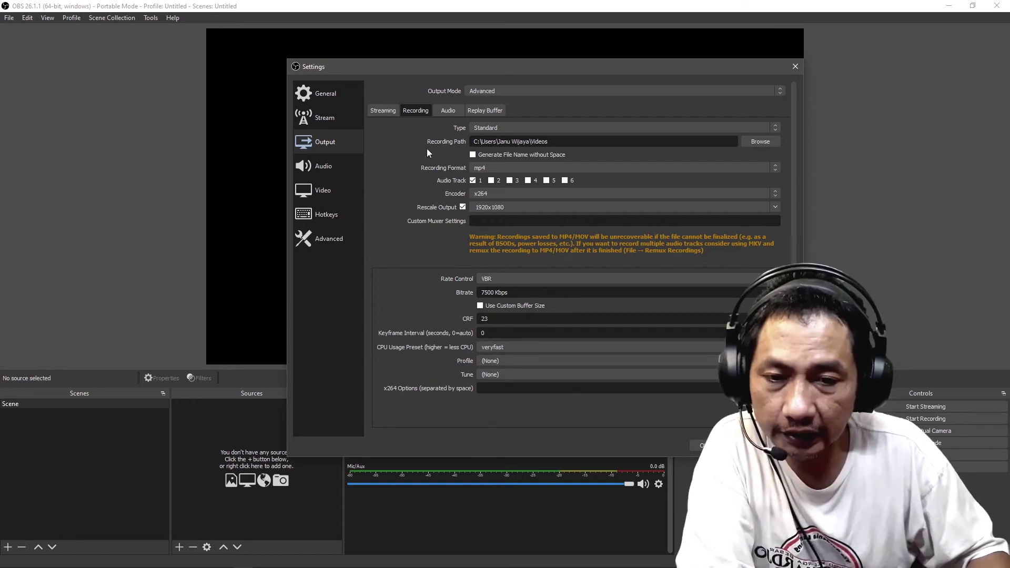
# - Enable audio tracks 2, 3, 4, 5 and 6 for recording
pyautogui.click(490, 180)
pyautogui.click(509, 181)
pyautogui.click(528, 181)
pyautogui.click(546, 180)
pyautogui.click(564, 181)
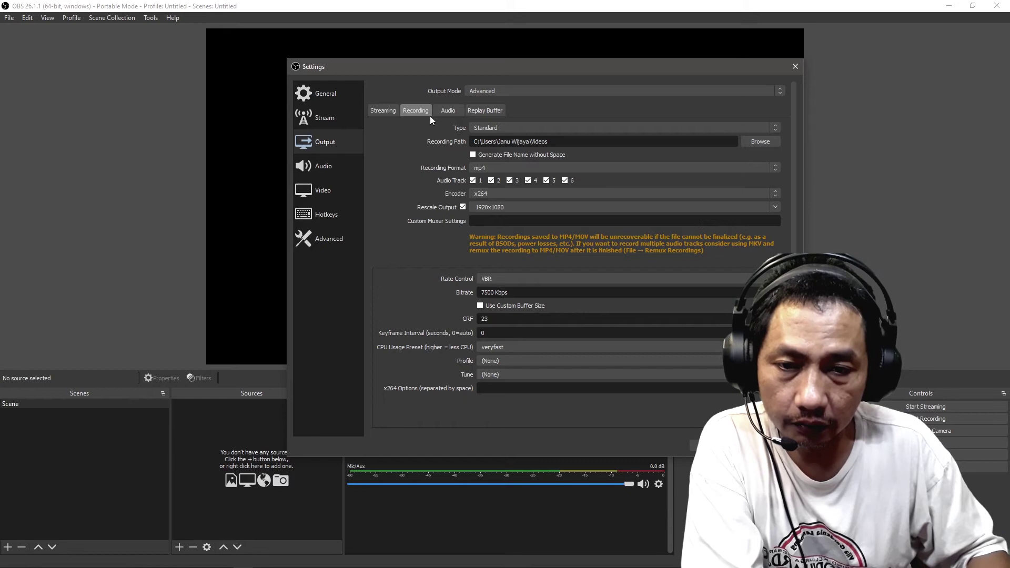
# - In the output audio settings, try a bitrate of 160 for Track 1 and set it back to 320
pyautogui.click(447, 111)
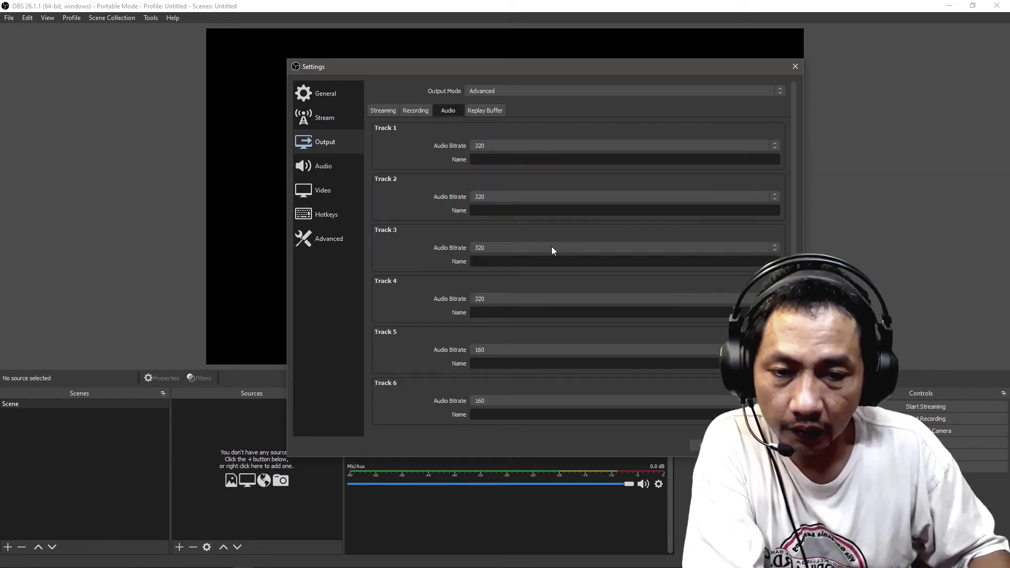
pyautogui.click(554, 145)
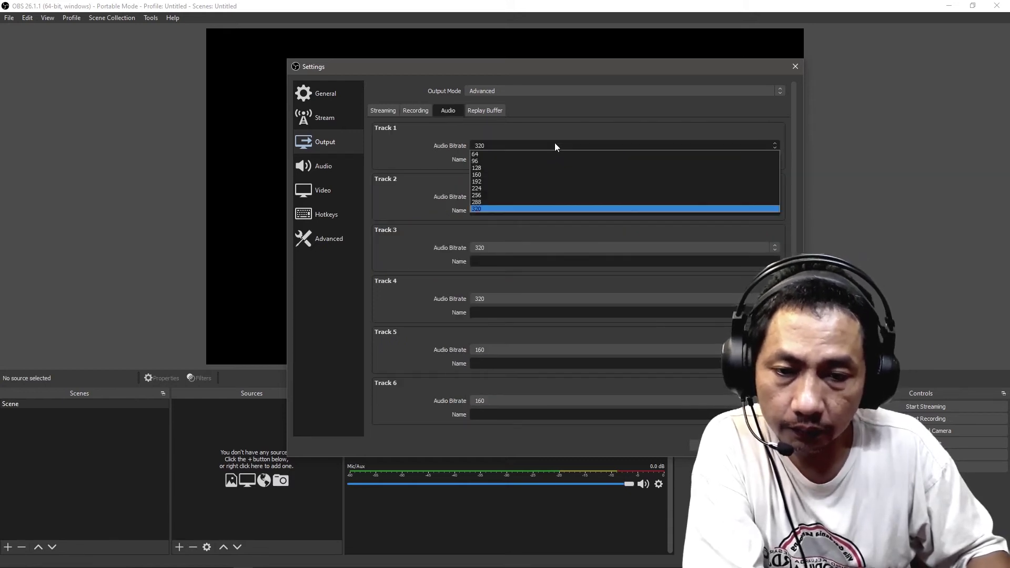
pyautogui.click(549, 175)
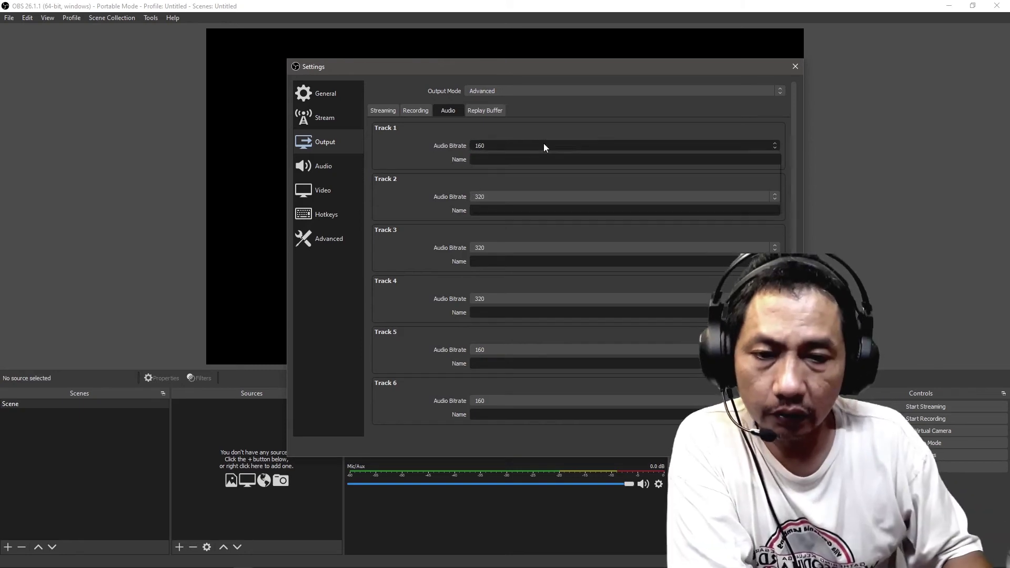
pyautogui.click(544, 144)
pyautogui.click(540, 209)
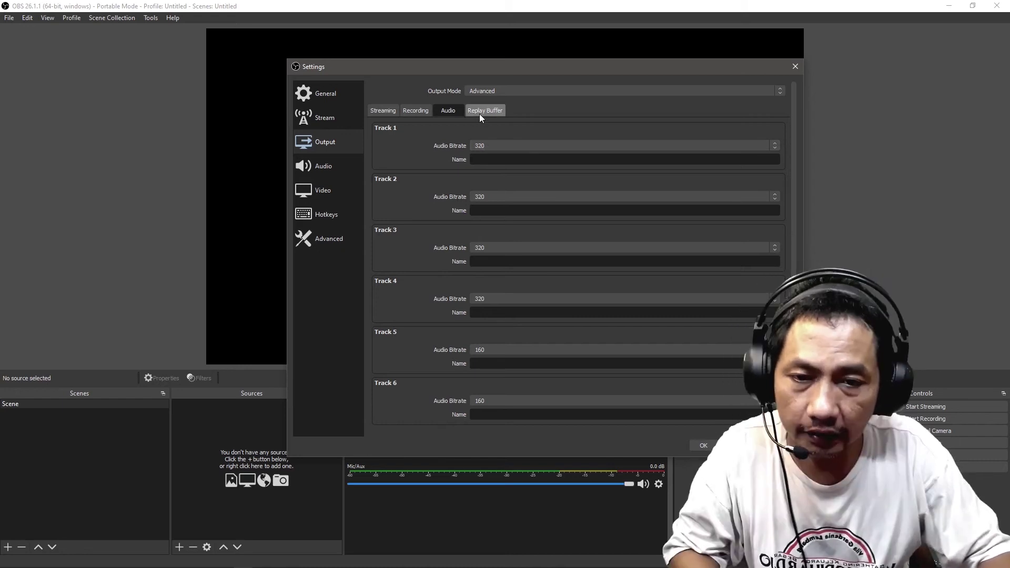
# - Try enabling the replay buffer in the output settings and turn it off again
pyautogui.click(479, 112)
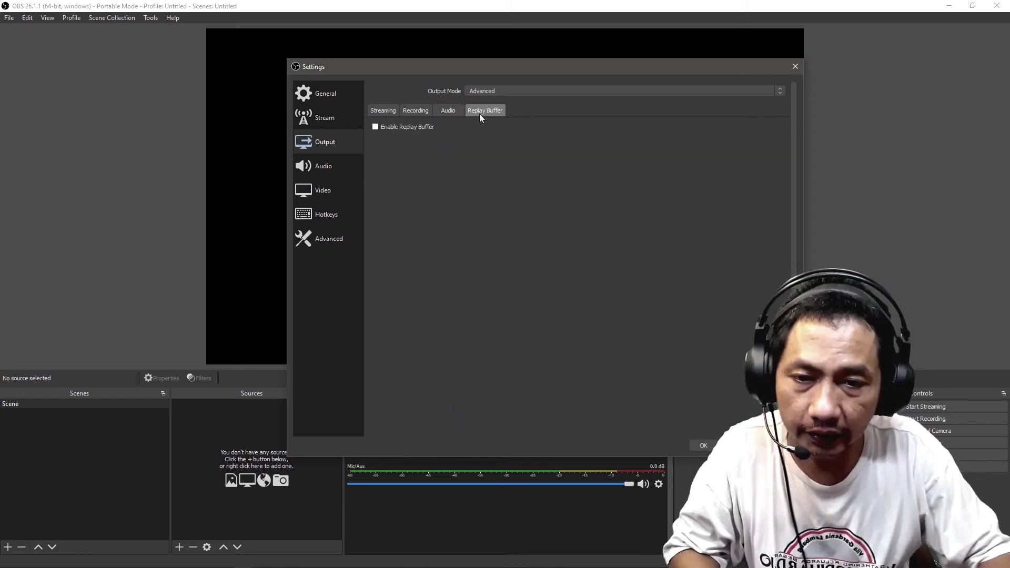
pyautogui.click(375, 127)
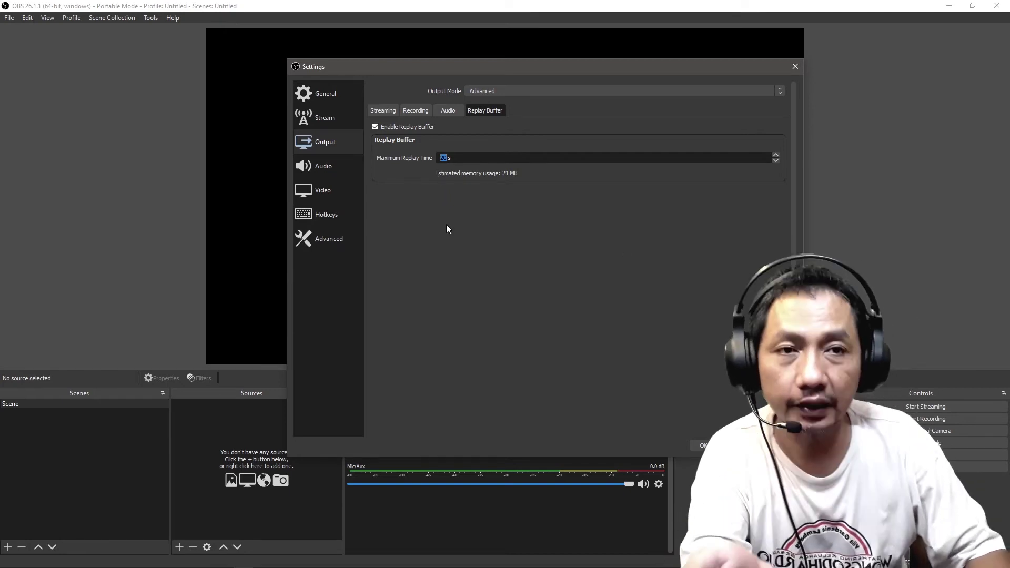
pyautogui.click(375, 127)
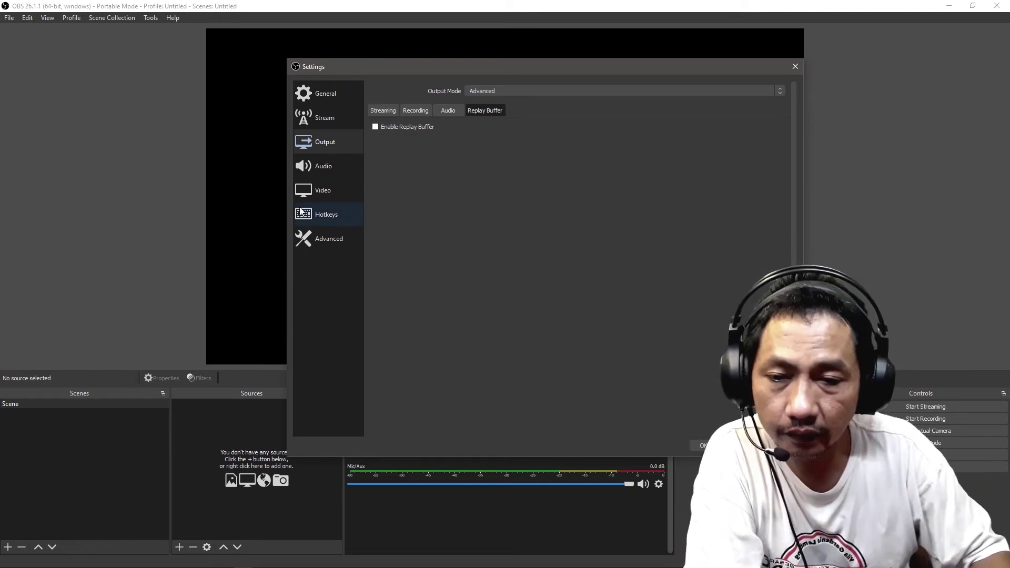
# - Set Desktop Audio 2 to LG FULL HD, Mic/Auxiliary Audio to Microphone (16- USB Audio Device) and Mic/Auxiliary Audio 2 to Microphone (USB Audio CODEC)
pyautogui.click(319, 166)
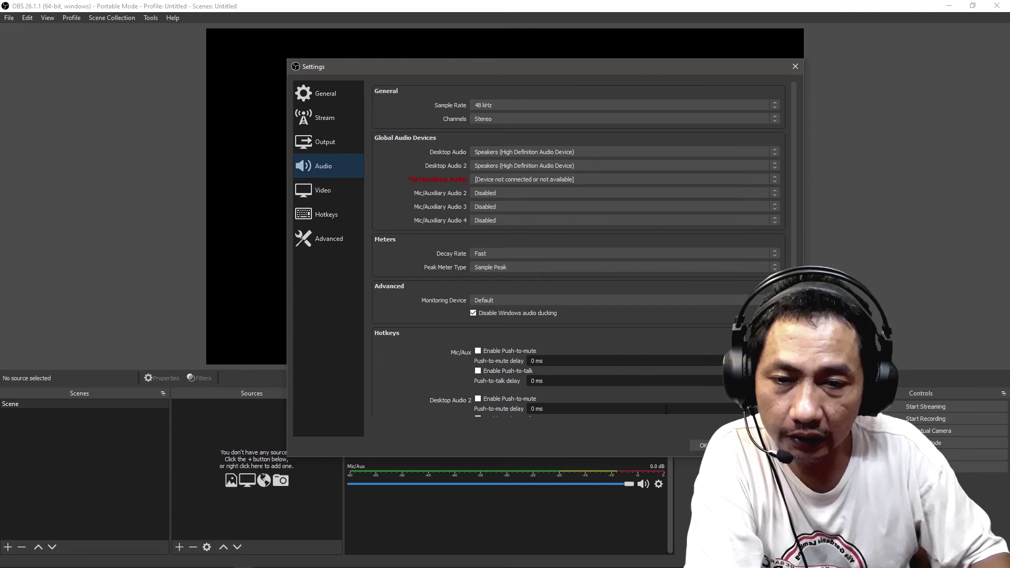
pyautogui.scroll(-1, 547, 165)
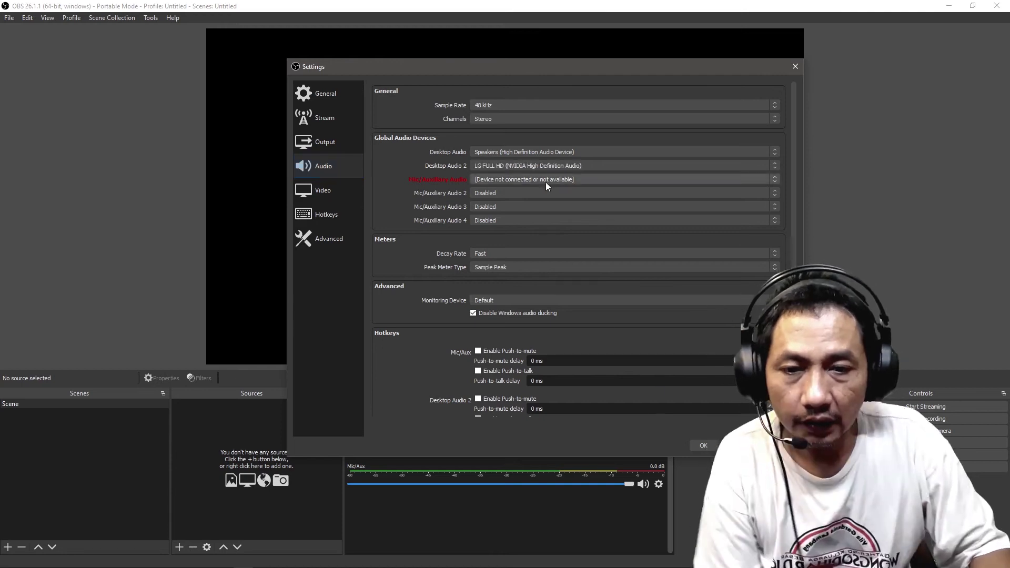
pyautogui.click(510, 179)
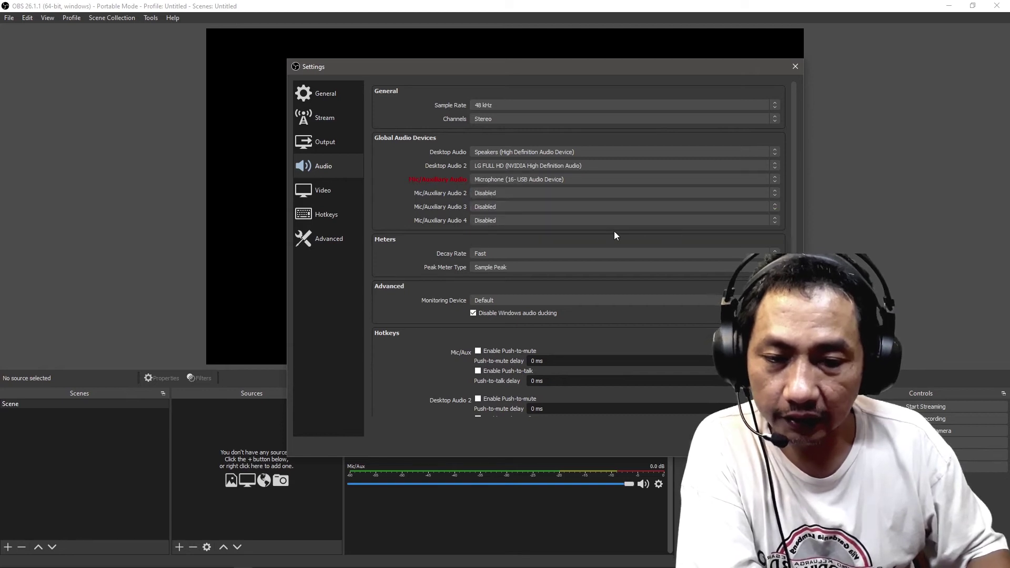
pyautogui.click(537, 191)
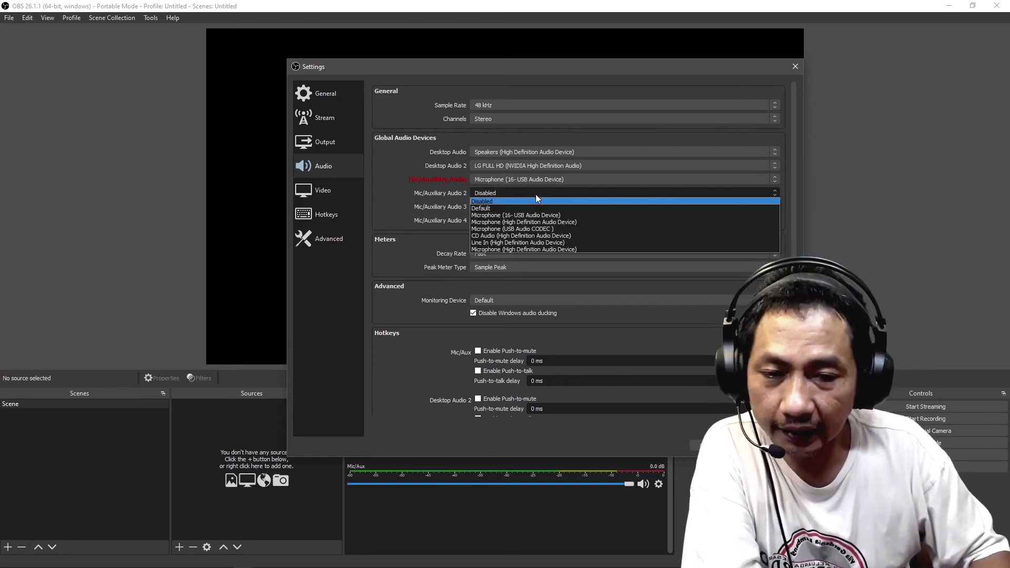
pyautogui.click(536, 232)
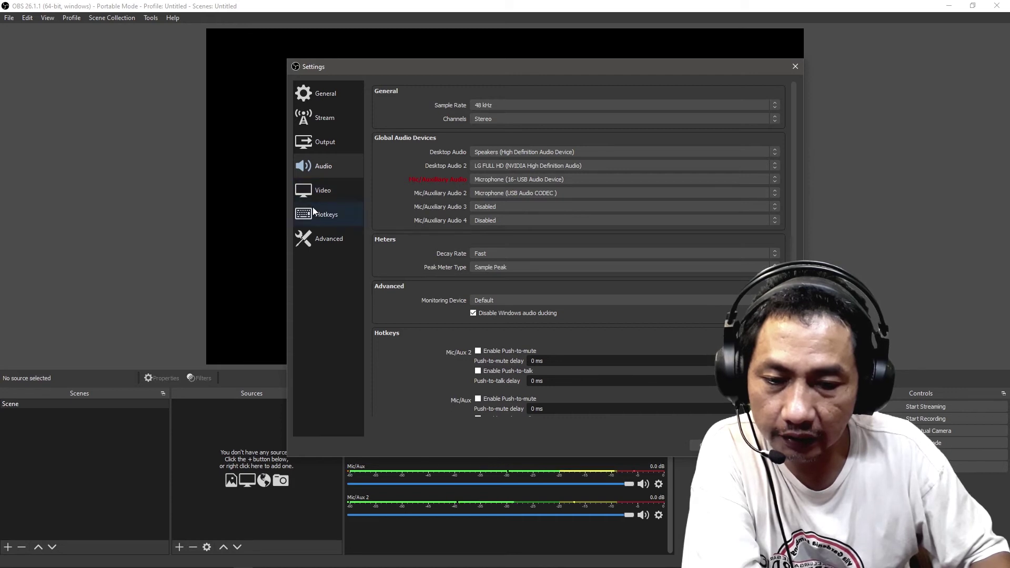
# - Look through the video settings and the list of assignable hotkeys
pyautogui.click(323, 191)
pyautogui.click(331, 217)
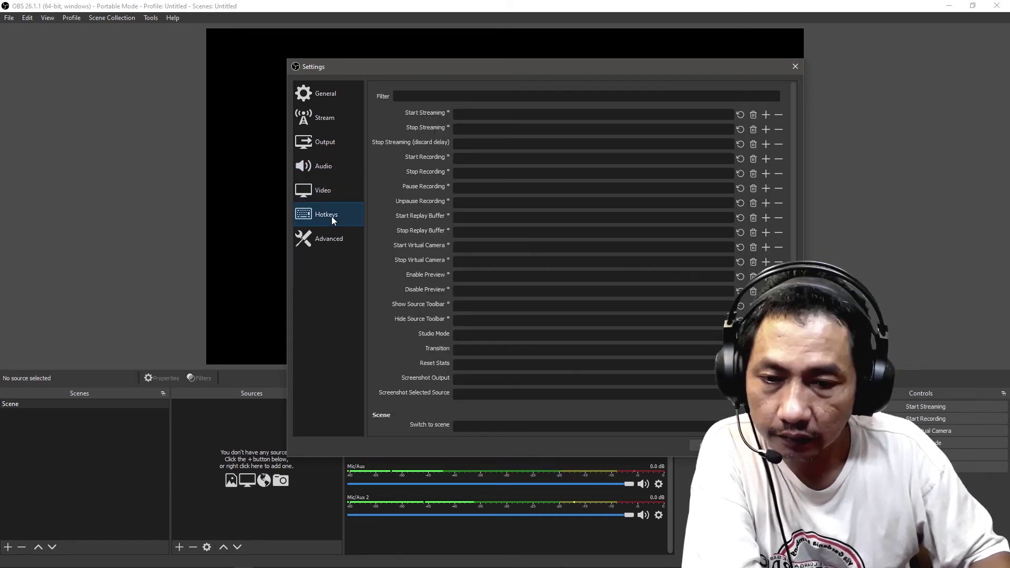
pyautogui.moveTo(794, 99); pyautogui.dragTo(793, 258)
pyautogui.scroll(10, 481, 113)
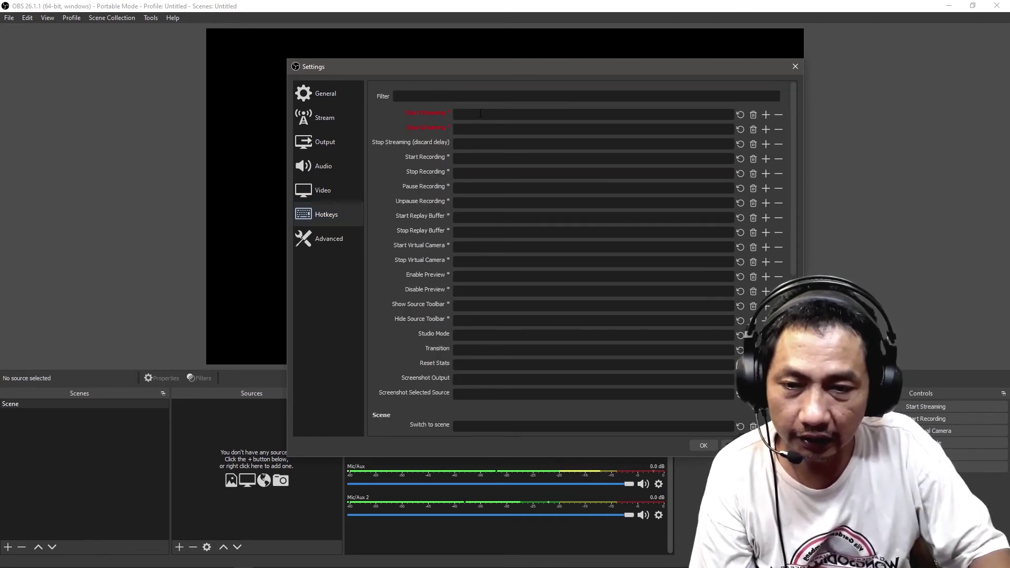
# - Examine the advanced settings for video, recording, stream delay and network, and the choices for Hotkey Focus Behavior
pyautogui.click(336, 243)
pyautogui.moveTo(794, 158); pyautogui.dragTo(793, 134)
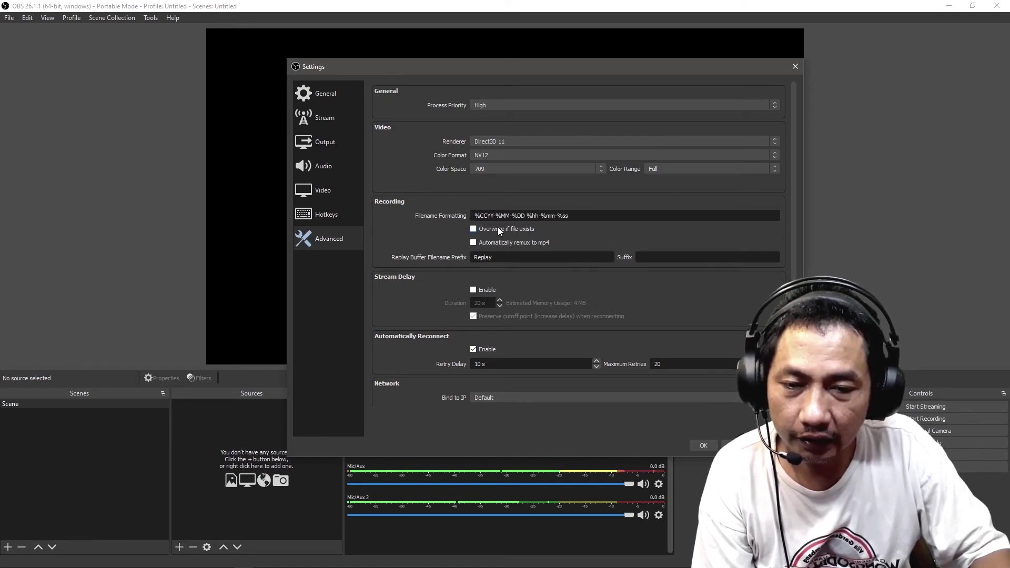
pyautogui.moveTo(486, 217)
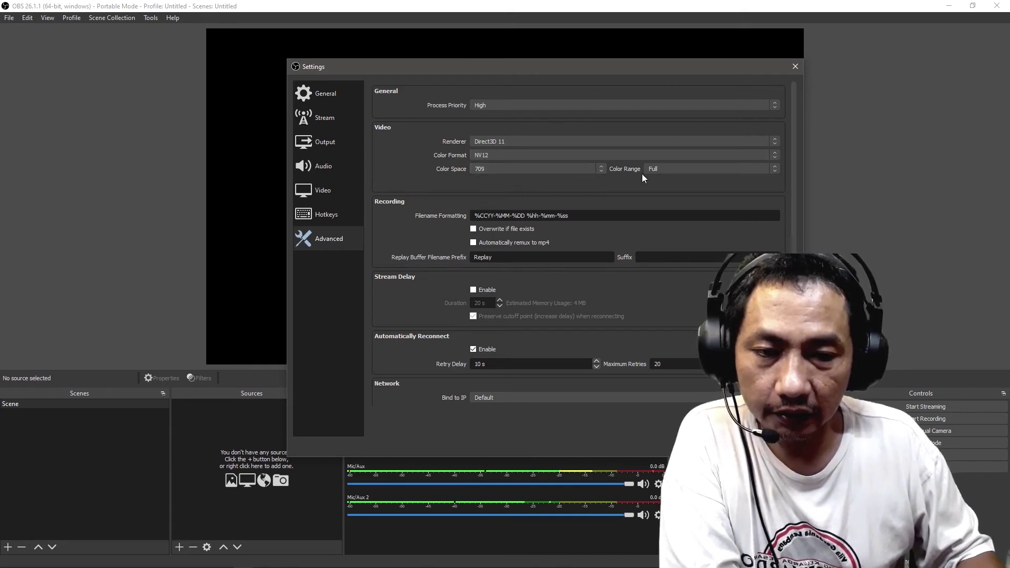
pyautogui.scroll(-4, 797, 211)
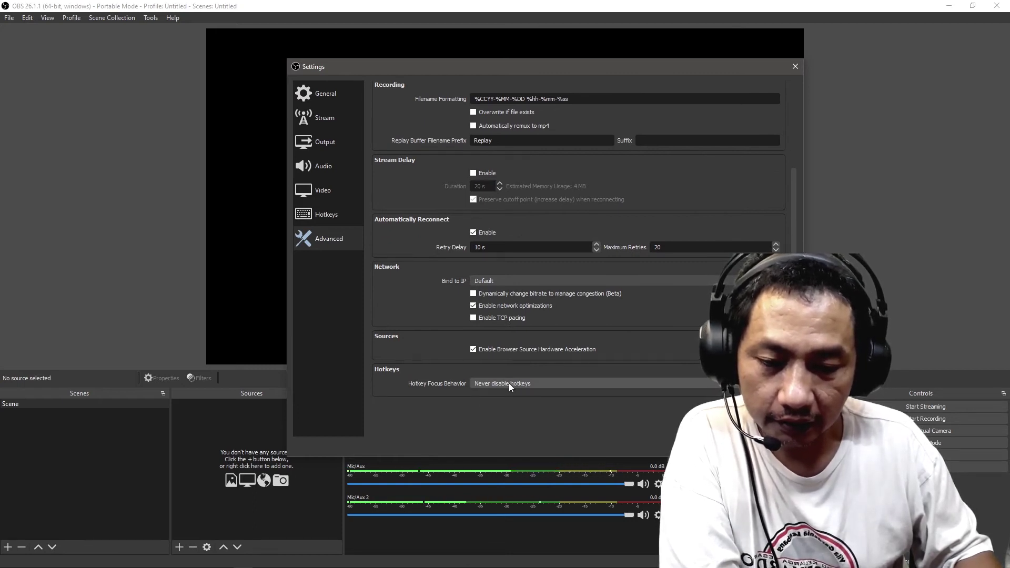
pyautogui.click(509, 383)
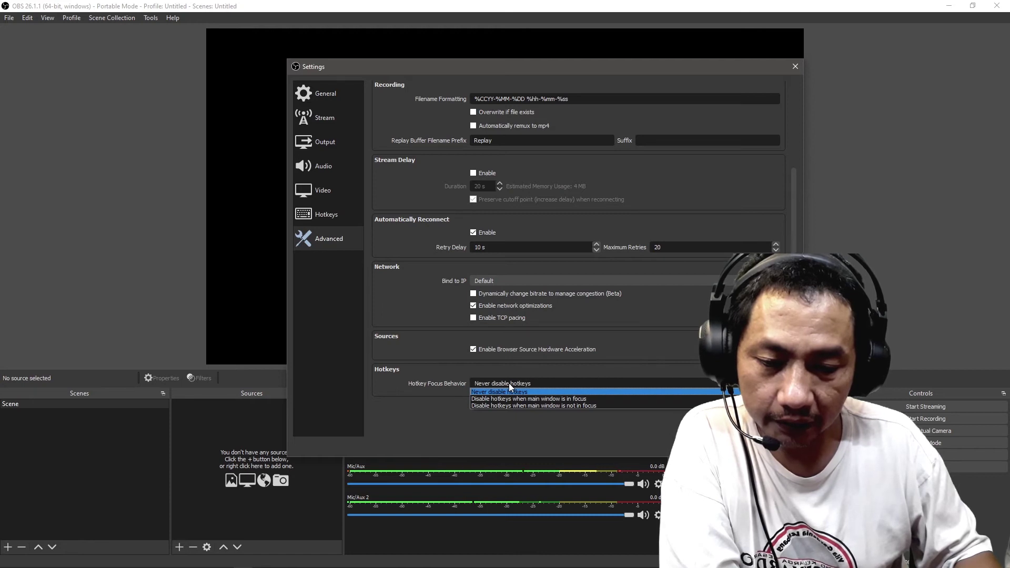
pyautogui.click(509, 383)
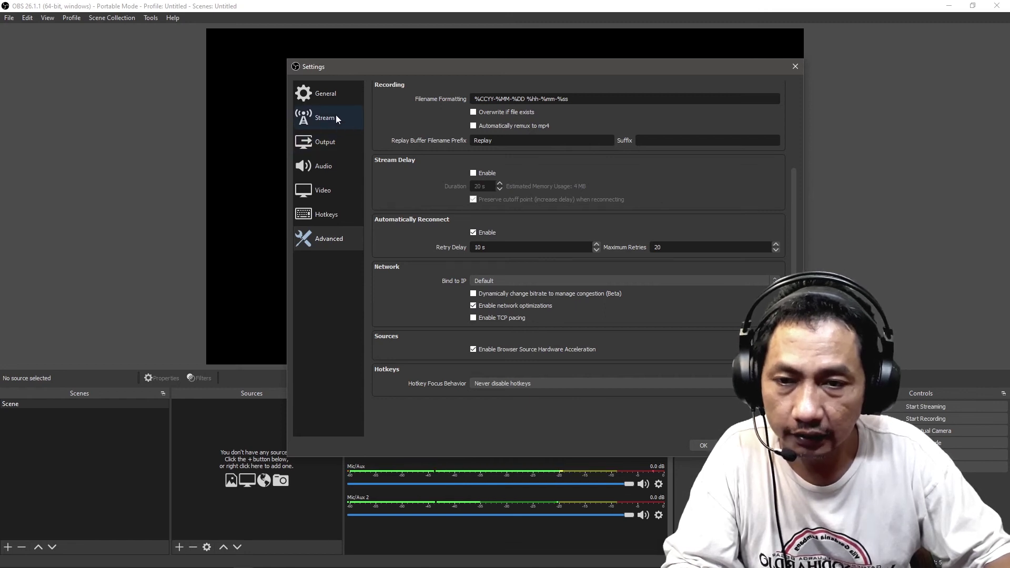
# - Set the recording path in the output settings to F:/OBS/AYAH and apply the settings
pyautogui.click(331, 142)
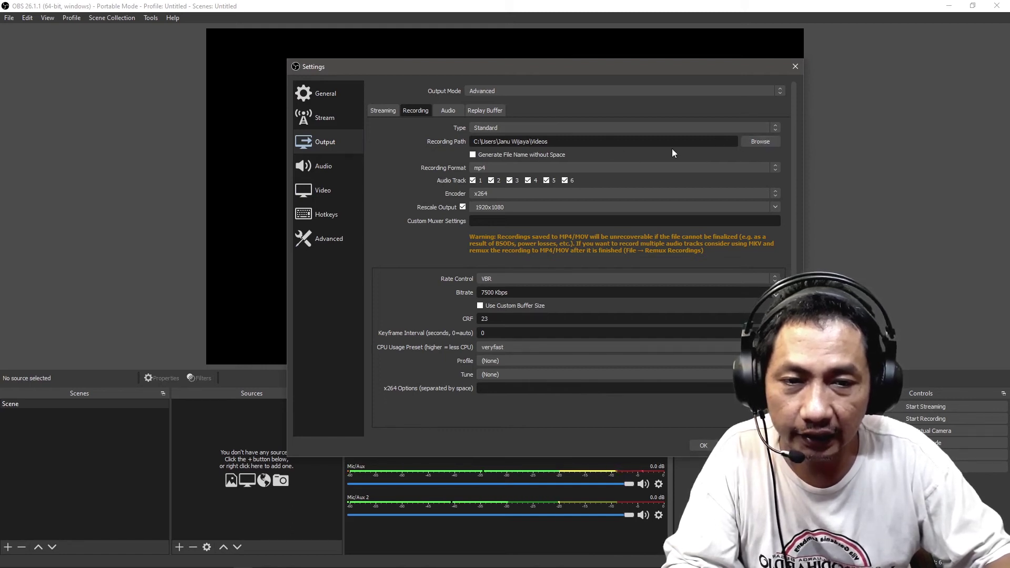
pyautogui.click(759, 140)
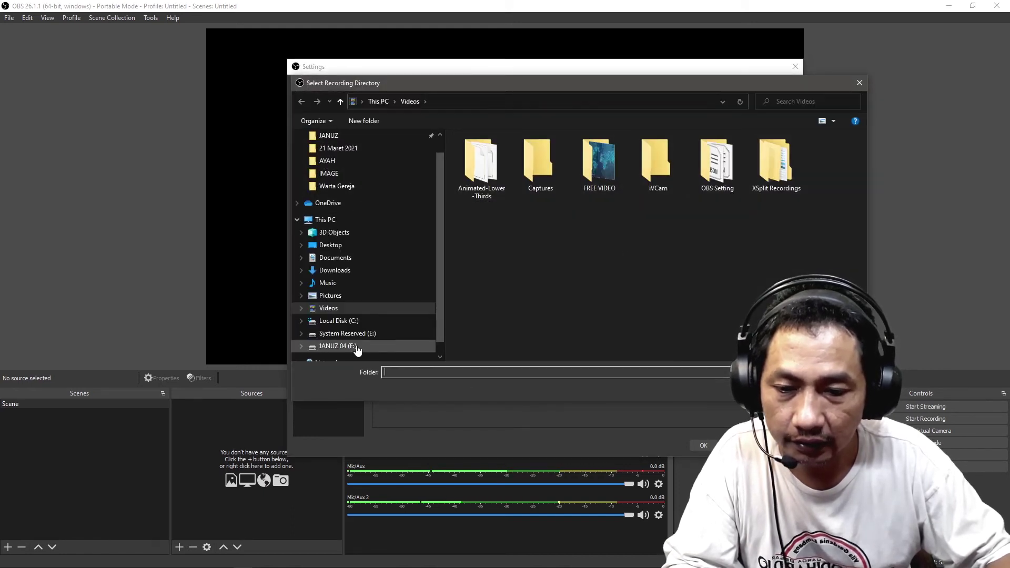
pyautogui.click(358, 348)
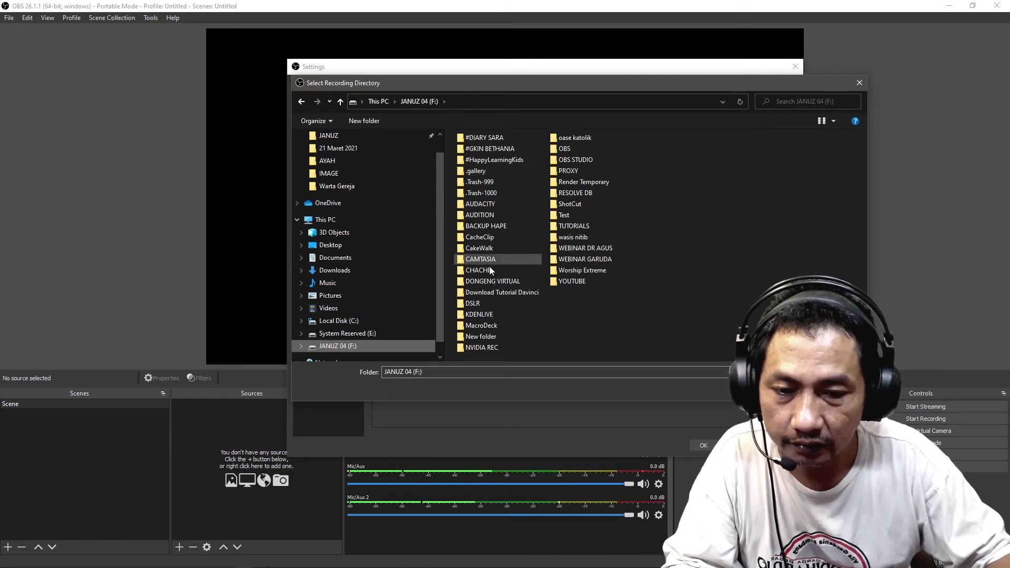
pyautogui.click(339, 307)
pyautogui.click(338, 346)
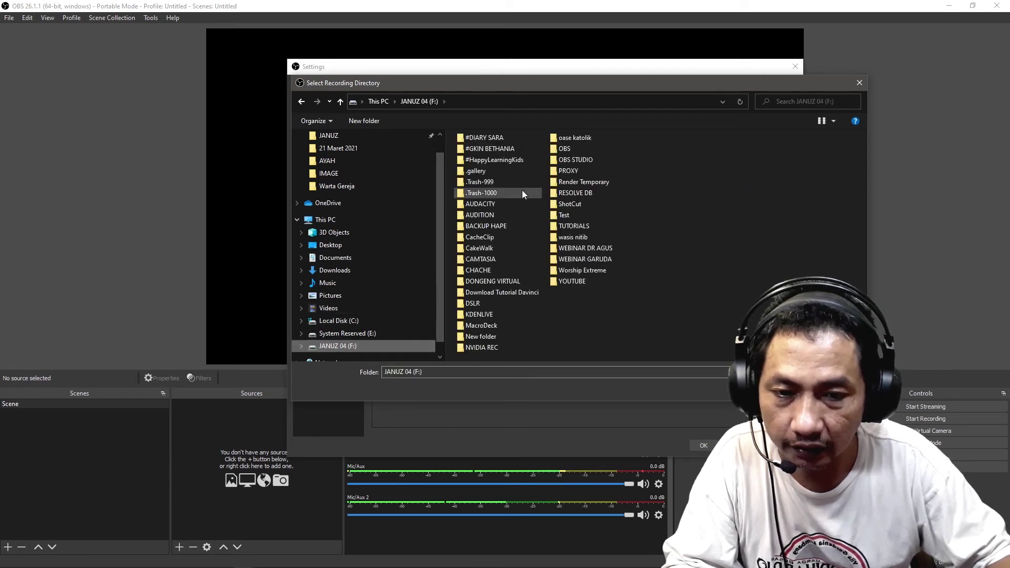
pyautogui.doubleClick(571, 149)
pyautogui.doubleClick(481, 160)
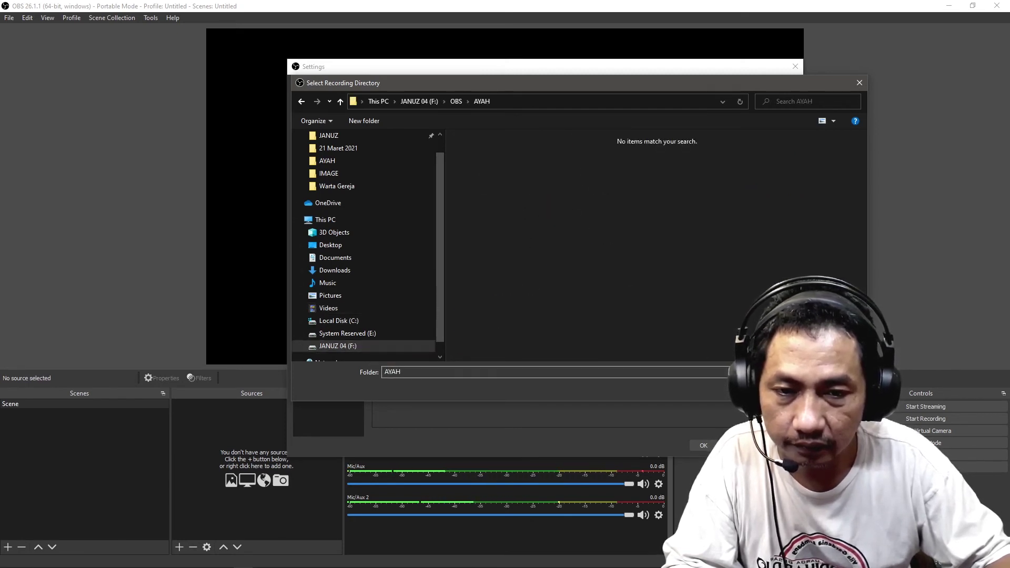
pyautogui.press('Return')
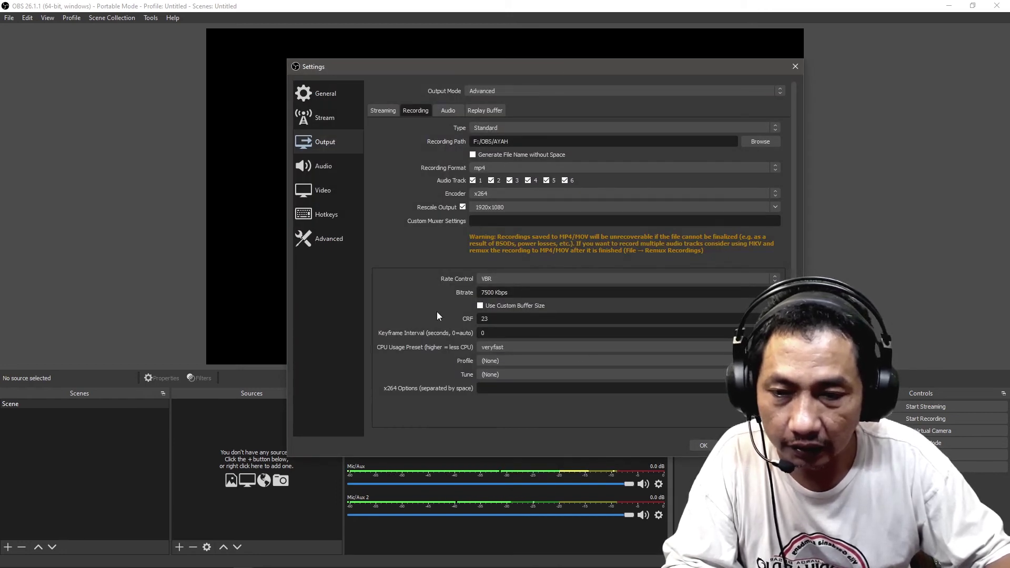
pyautogui.click(701, 445)
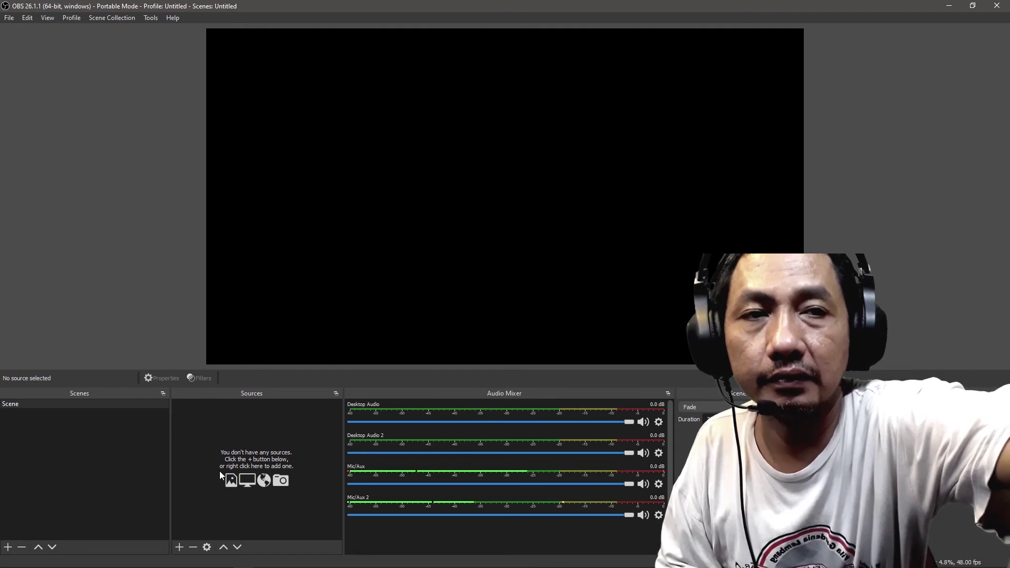
# - Add a Video Capture Device source named Webcam and set its device to GENERAL - UVC
pyautogui.click(179, 547)
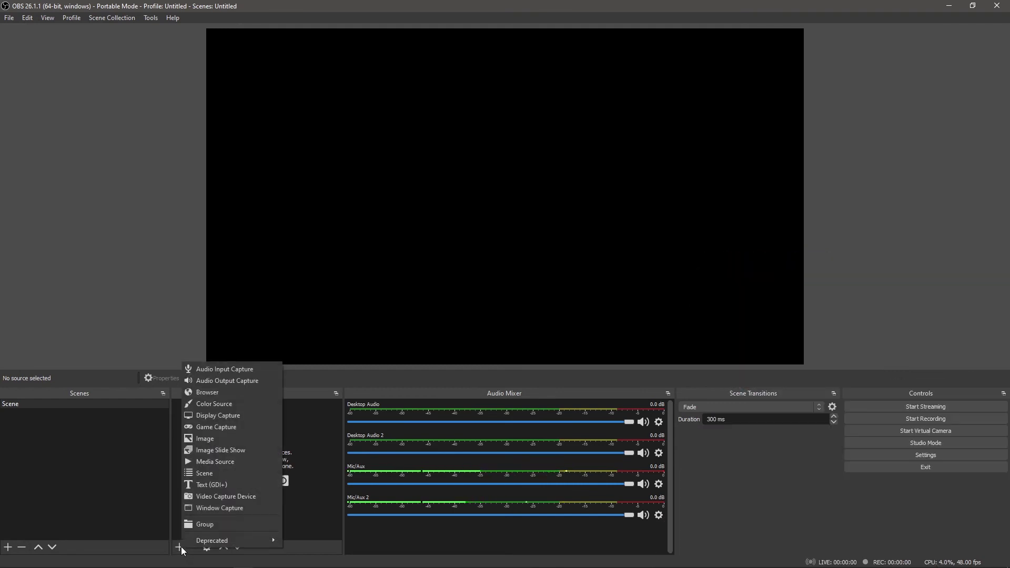
pyautogui.click(226, 496)
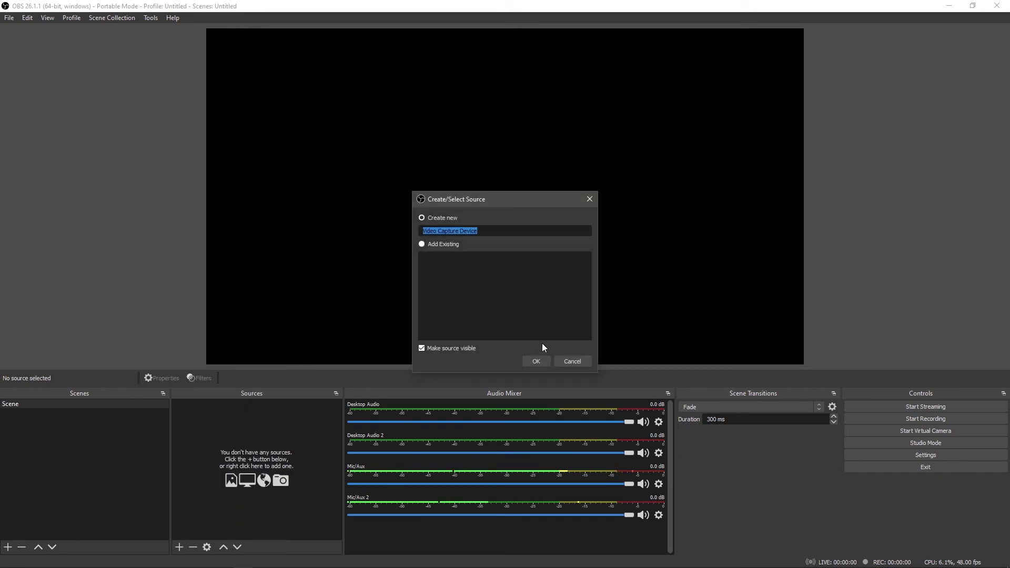
pyautogui.write('Webcam')
pyautogui.click(536, 359)
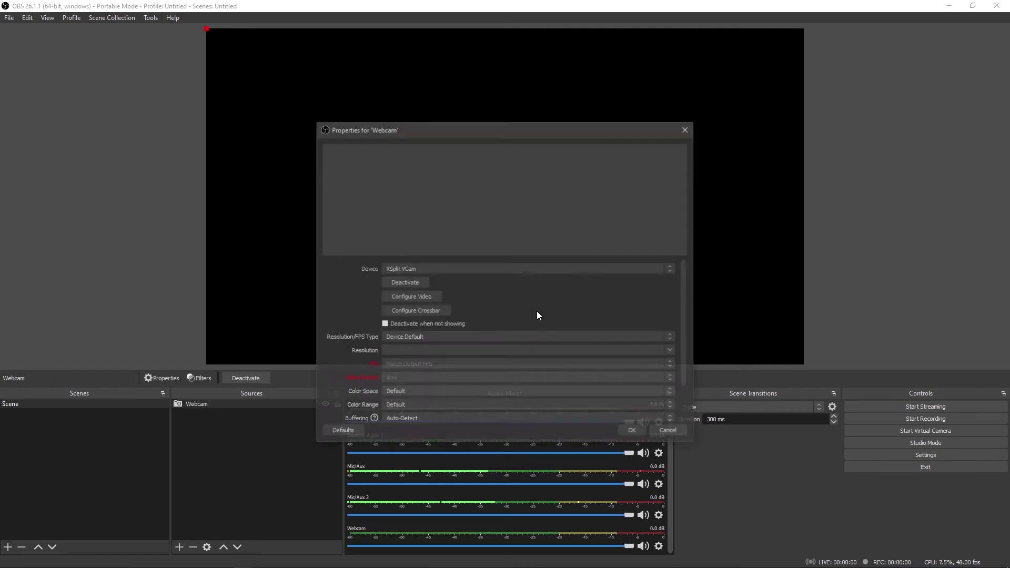
pyautogui.click(505, 267)
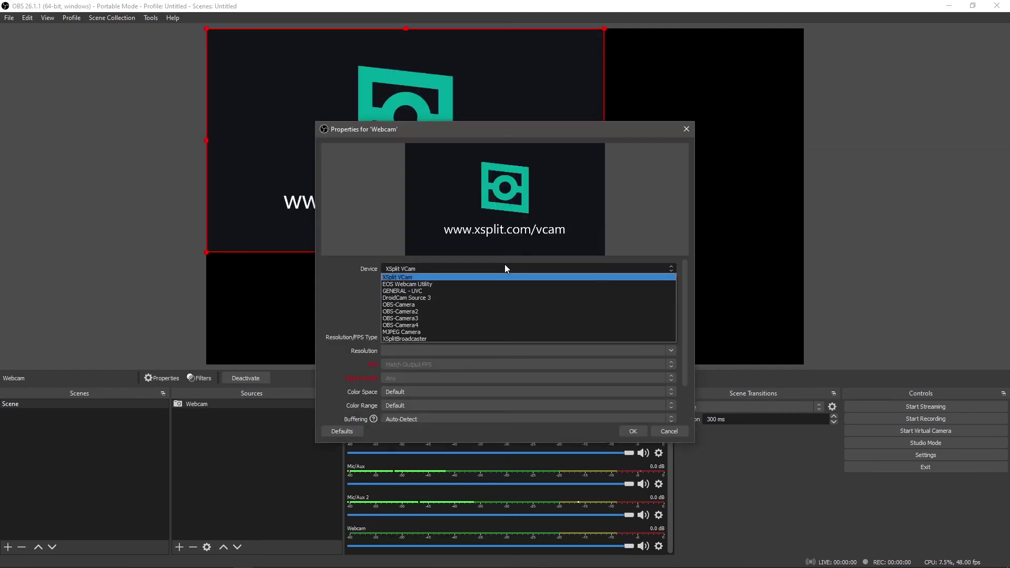
pyautogui.click(501, 291)
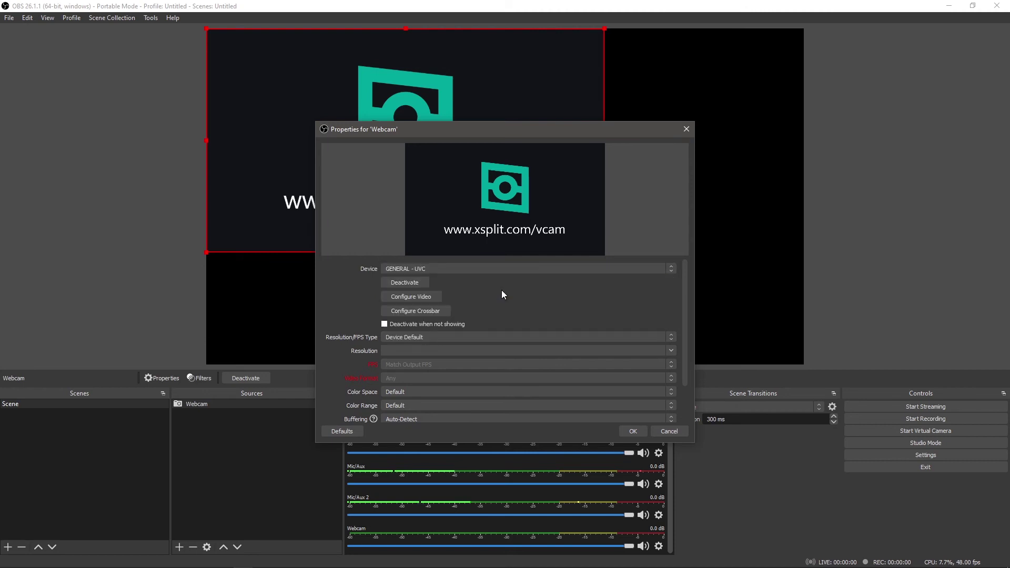
# - Flip the Webcam source vertically in its properties and accept the changes
pyautogui.moveTo(537, 131); pyautogui.dragTo(550, 179)
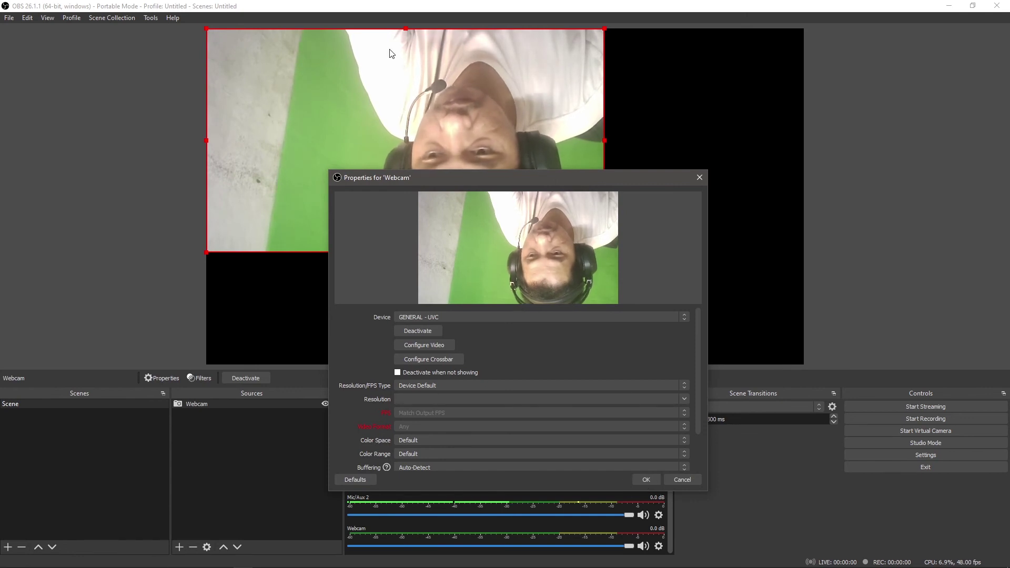
pyautogui.moveTo(698, 360); pyautogui.dragTo(709, 421)
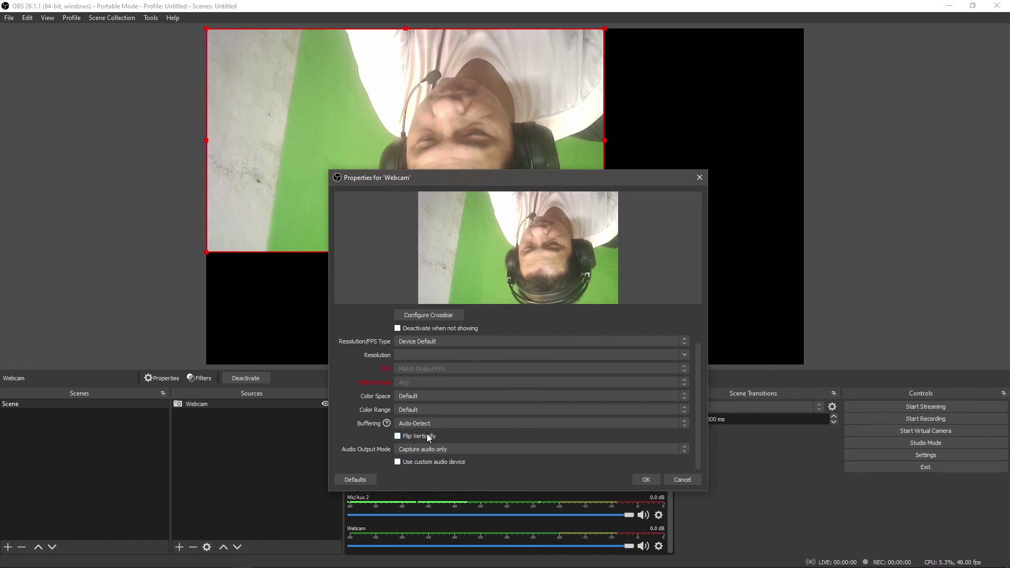
pyautogui.click(409, 435)
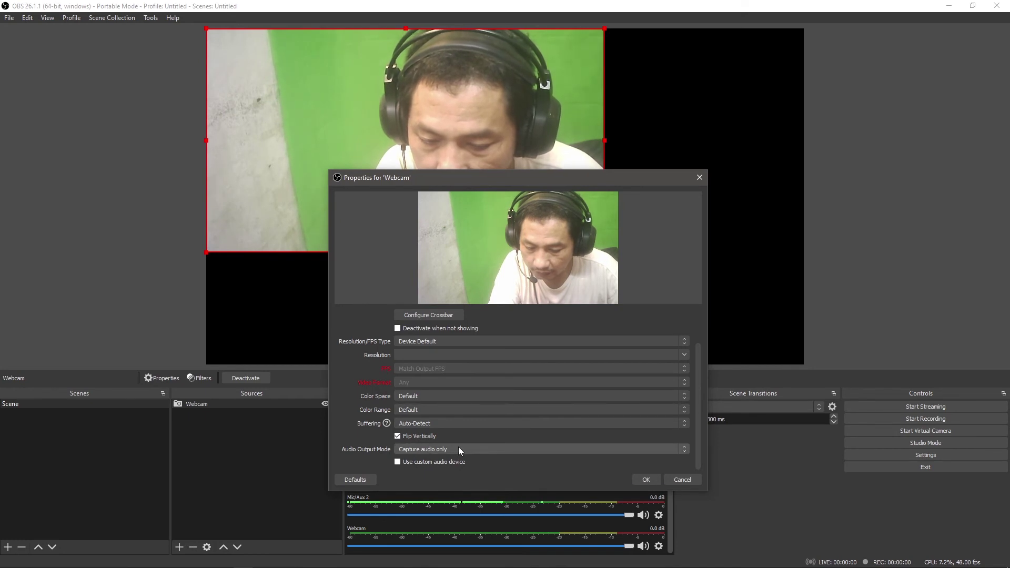
pyautogui.click(646, 478)
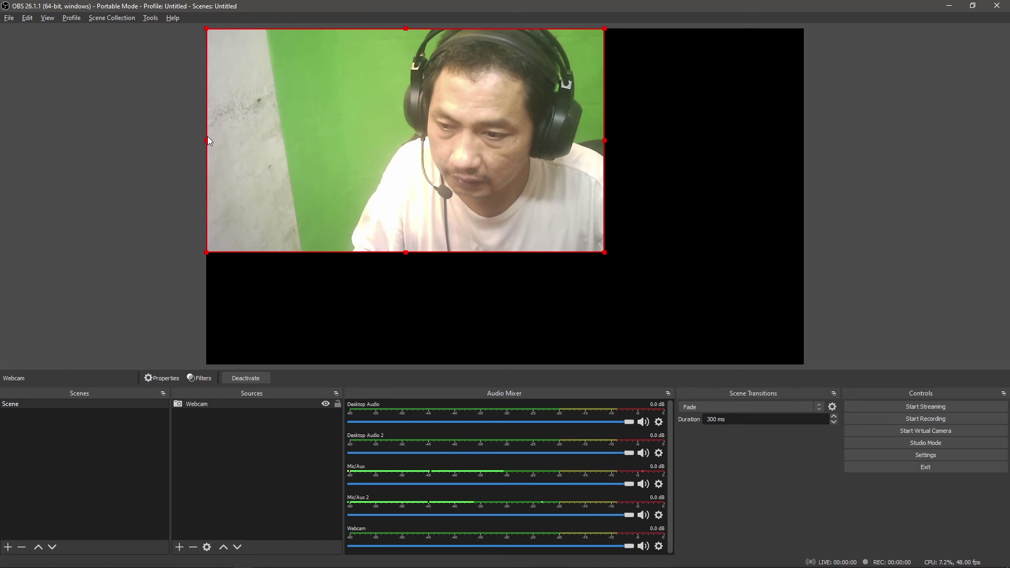
# - Crop the wall off the left side of the webcam picture and move it to the lower-right corner of the canvas
pyautogui.moveTo(206, 141); pyautogui.dragTo(318, 140)
pyautogui.moveTo(472, 163)
pyautogui.mouseDown()
pyautogui.moveTo(544, 217)
pyautogui.moveTo(693, 274)
pyautogui.moveTo(682, 272)
pyautogui.mouseUp()
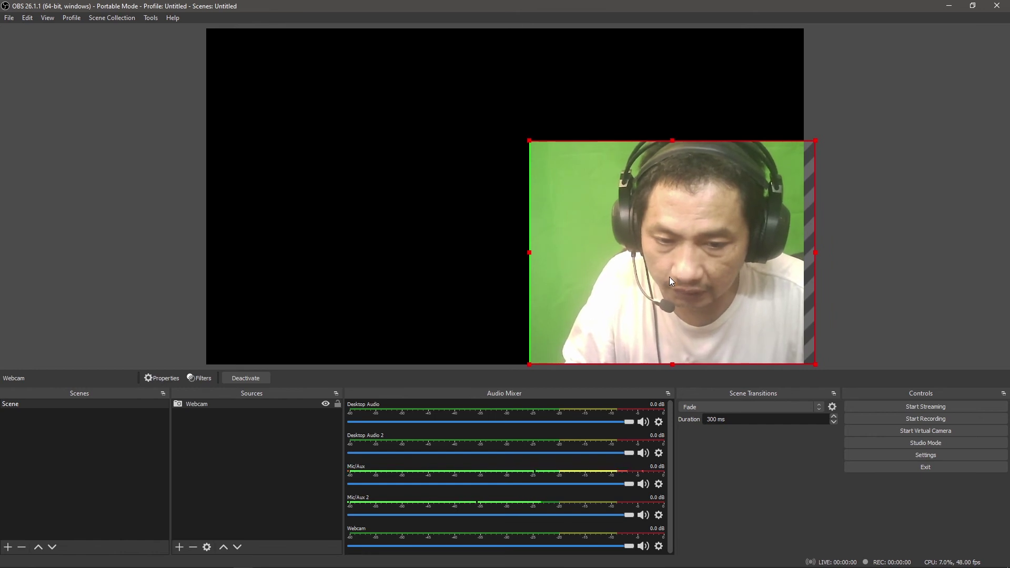
# - Add a Chroma Key effect filter to the Webcam source to key out the green backdrop, keeping the default filter name
pyautogui.rightClick(197, 402)
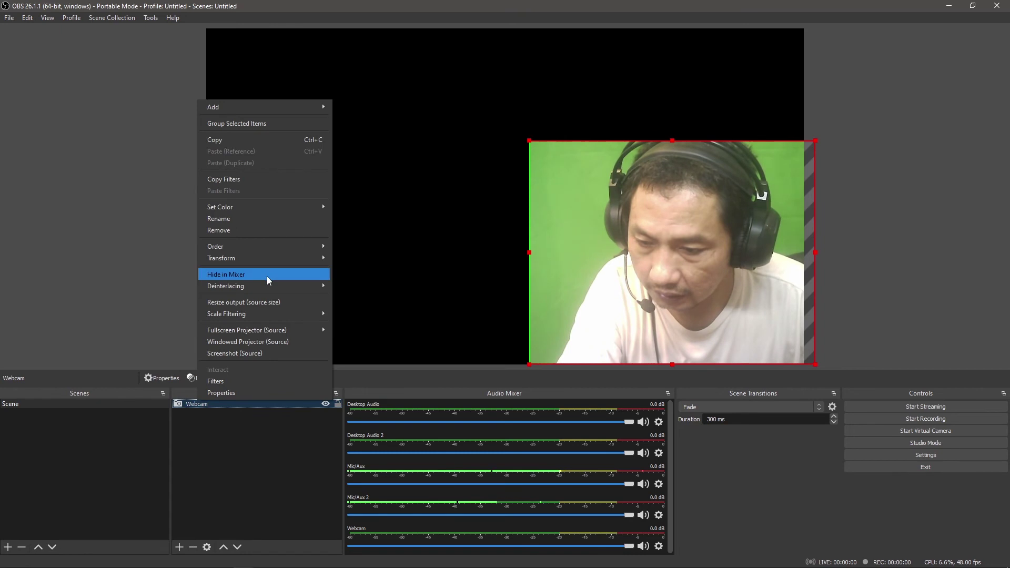
pyautogui.click(254, 381)
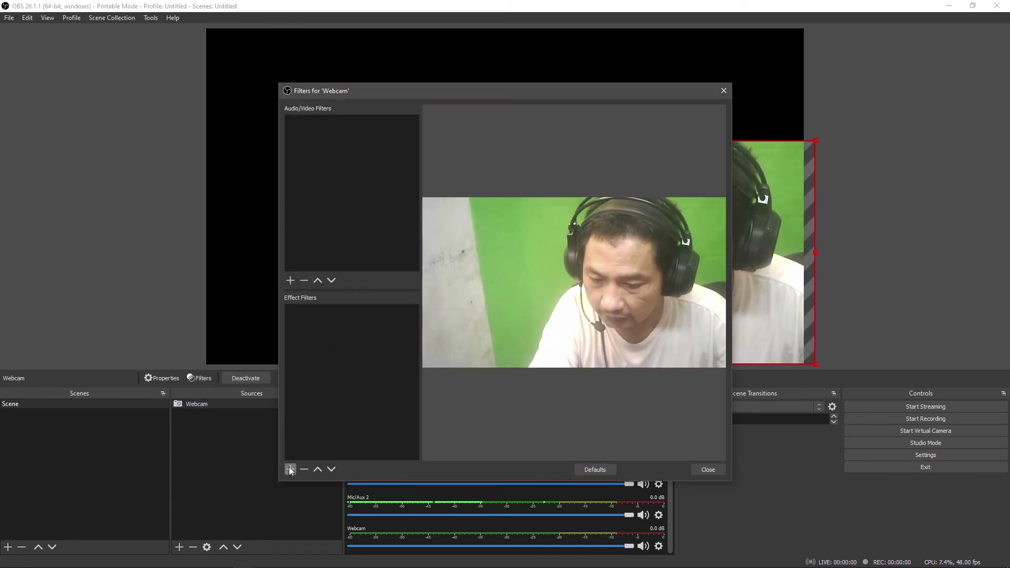
pyautogui.click(289, 467)
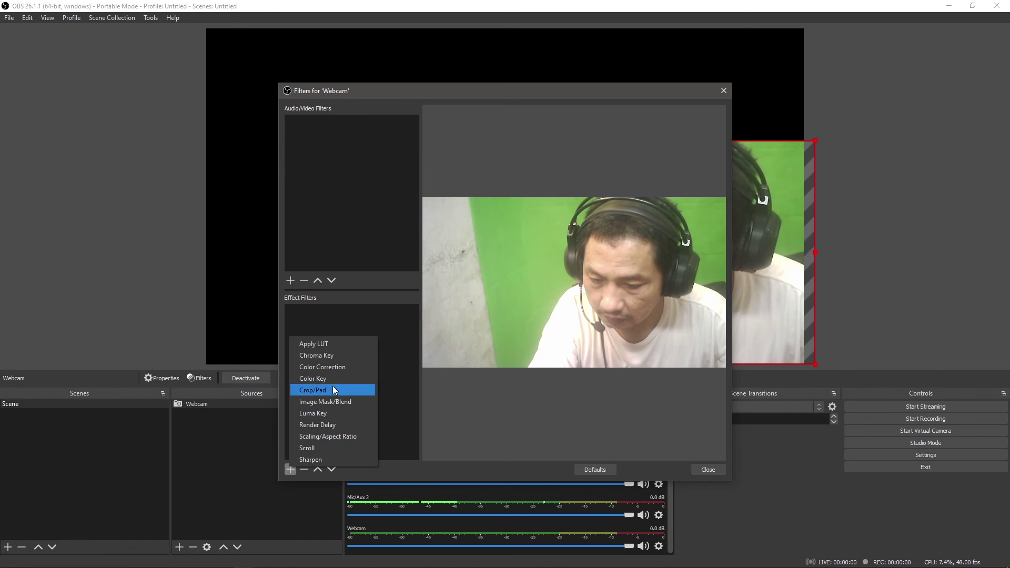
pyautogui.click(339, 355)
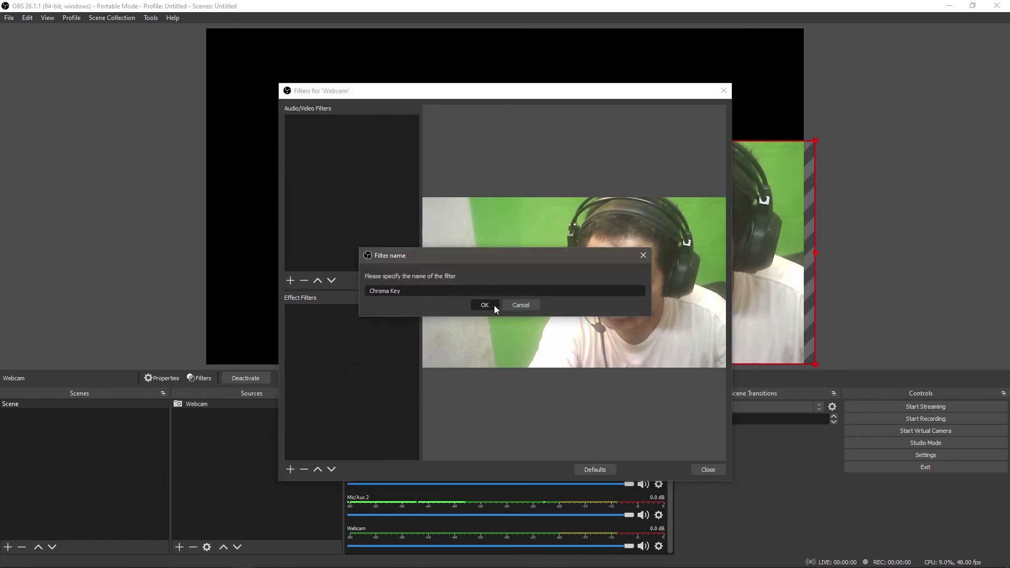
pyautogui.click(494, 305)
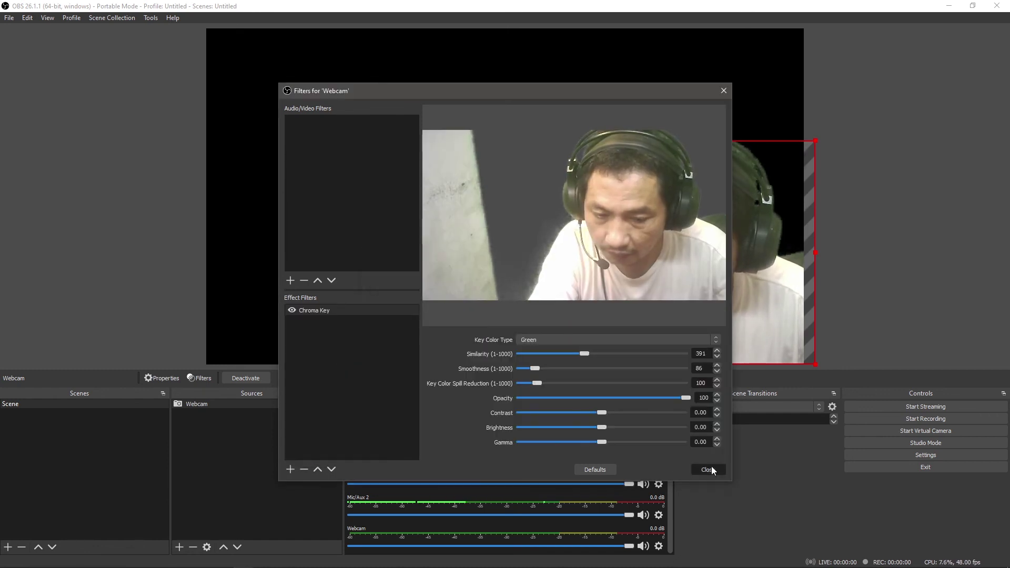
pyautogui.click(708, 470)
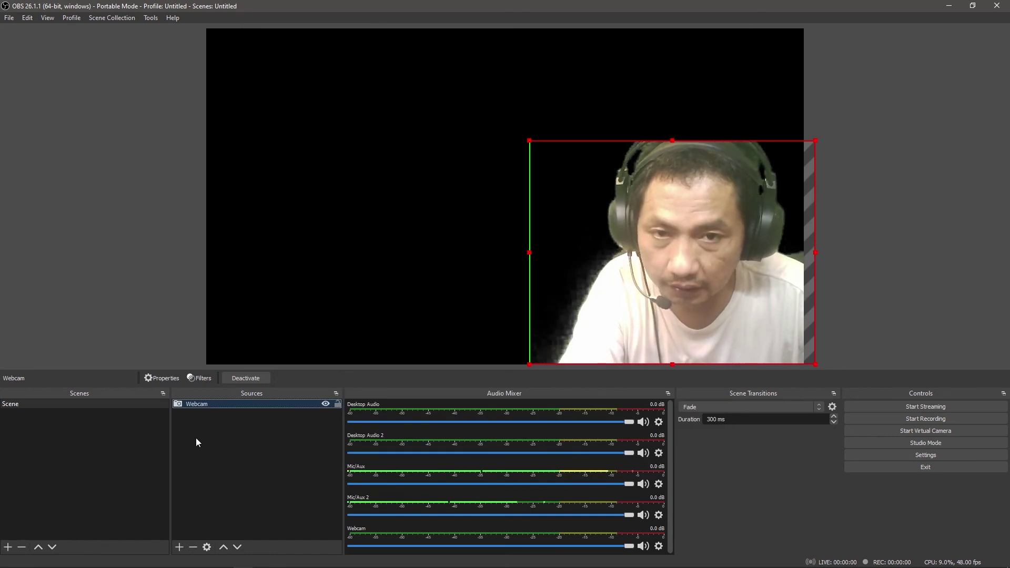
pyautogui.click(224, 513)
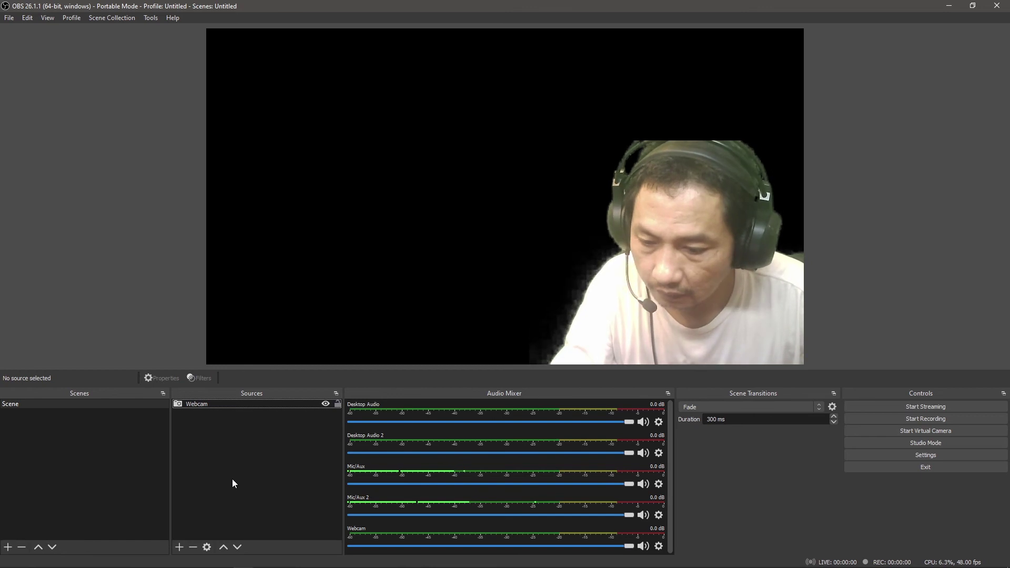
# - Add a new Image source named Background to the scene
pyautogui.click(179, 547)
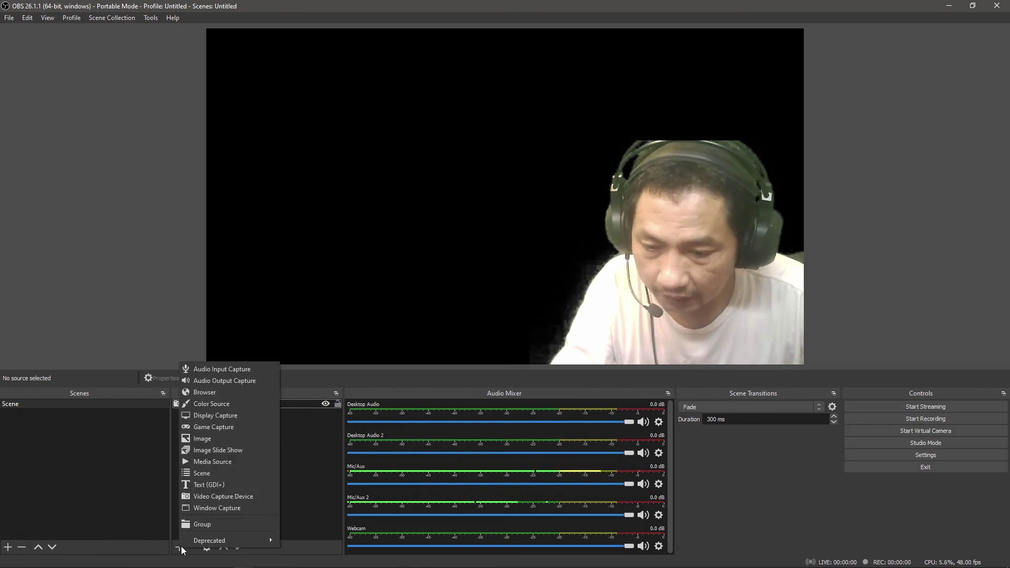
pyautogui.click(241, 437)
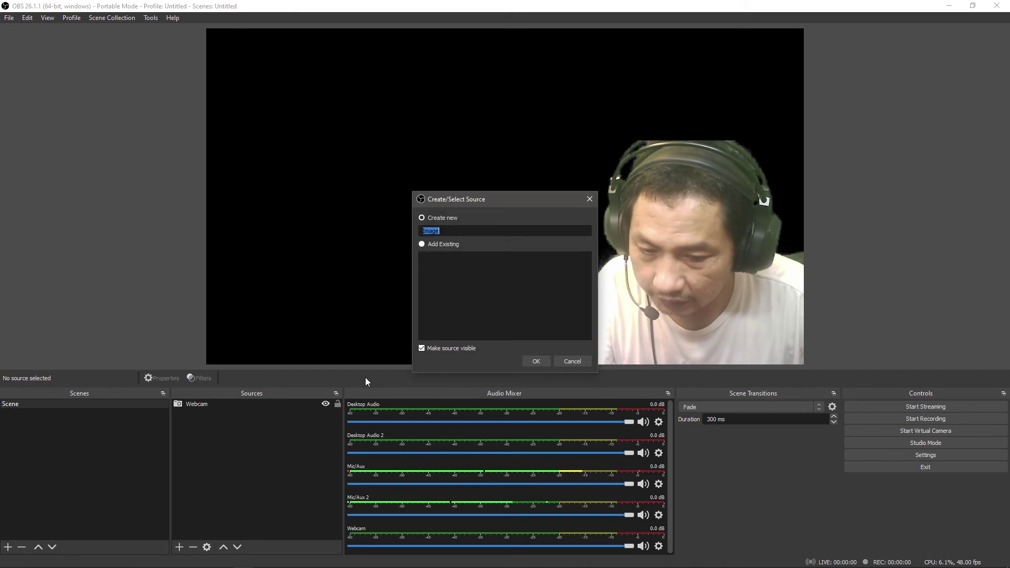
pyautogui.click(534, 361)
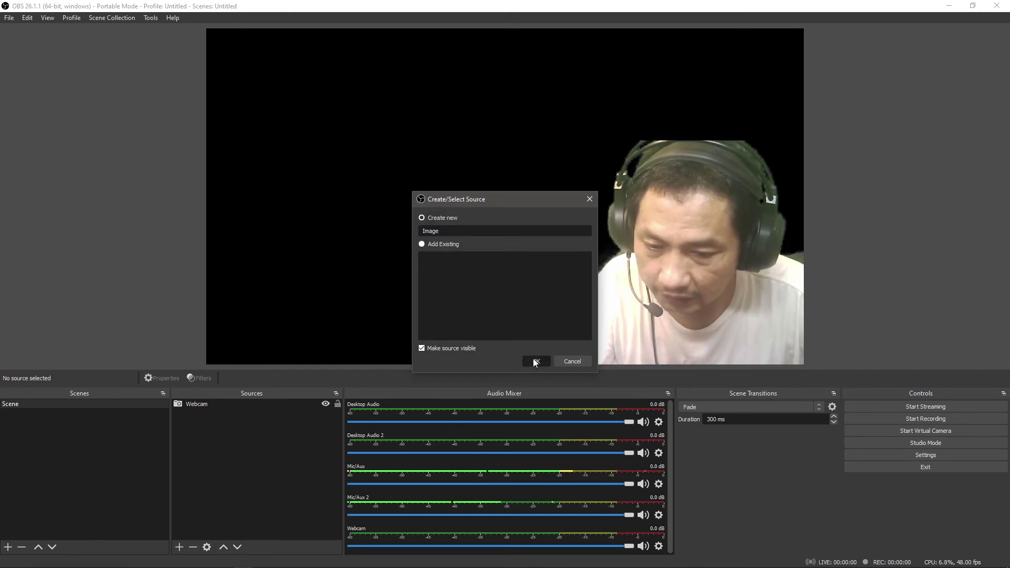
pyautogui.doubleClick(452, 233)
pyautogui.write('Ba')
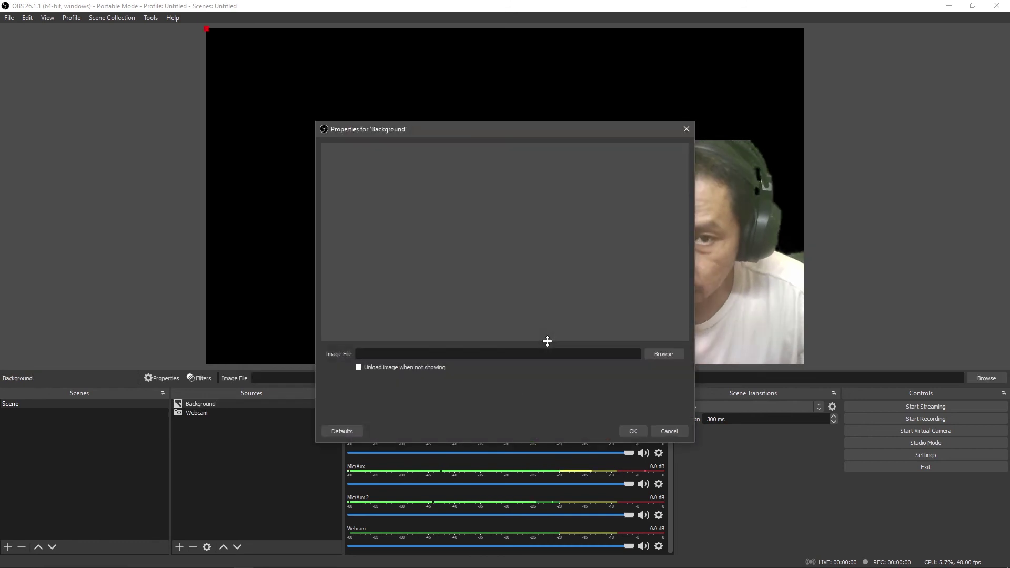
# - Load iid-zoom-minimal-Blurr.jpg from the TUTORIALS/IMAGE folder as the Background source's image file
pyautogui.click(663, 354)
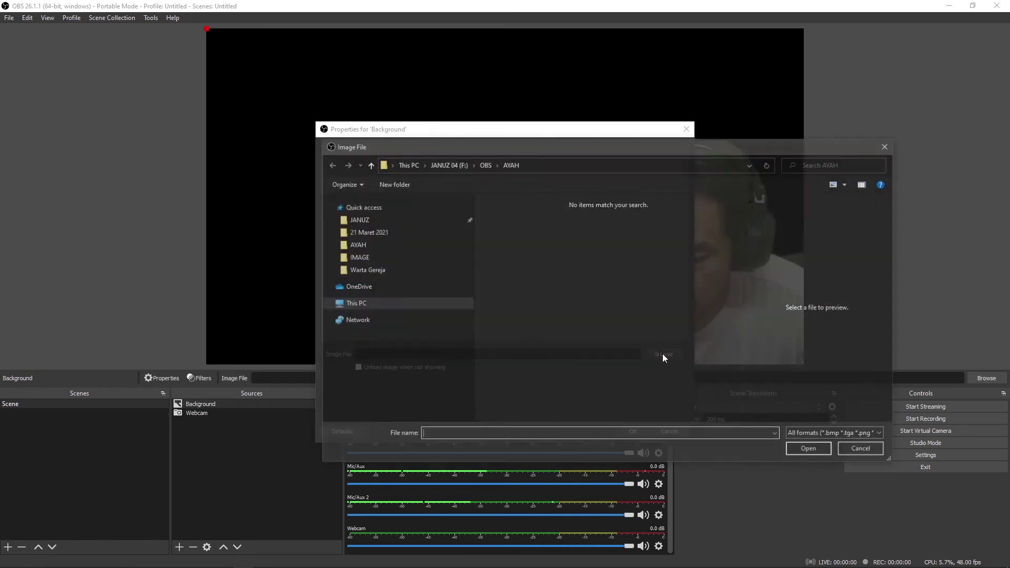
pyautogui.moveTo(465, 332); pyautogui.dragTo(471, 273)
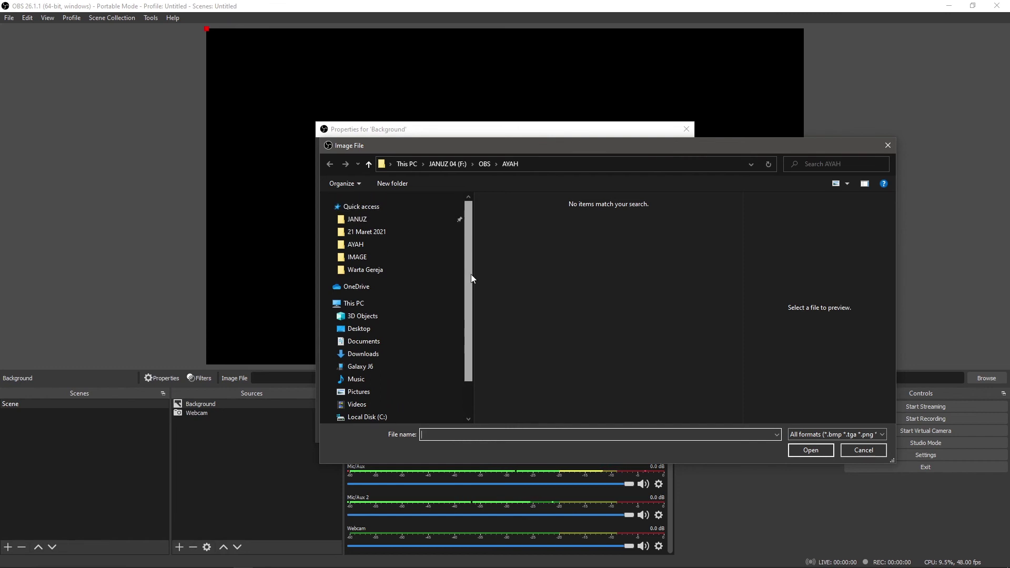
pyautogui.click(393, 257)
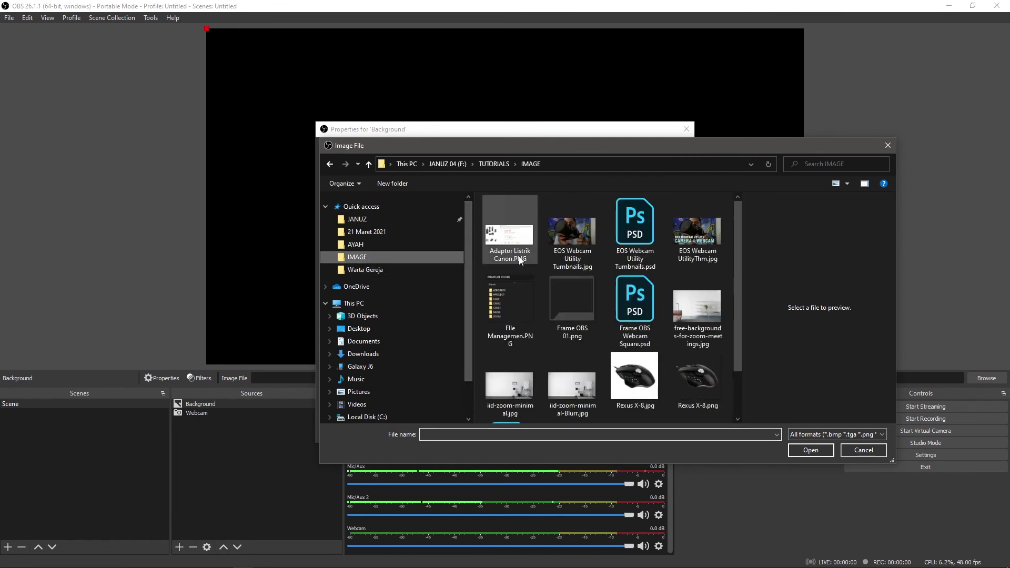
pyautogui.scroll(-1, 636, 263)
pyautogui.click(576, 327)
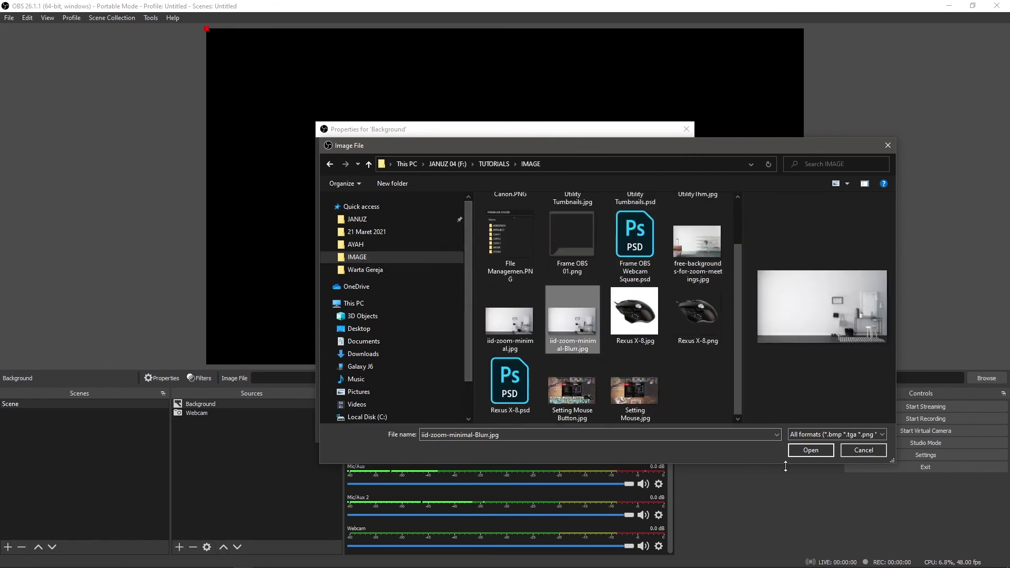
pyautogui.click(808, 451)
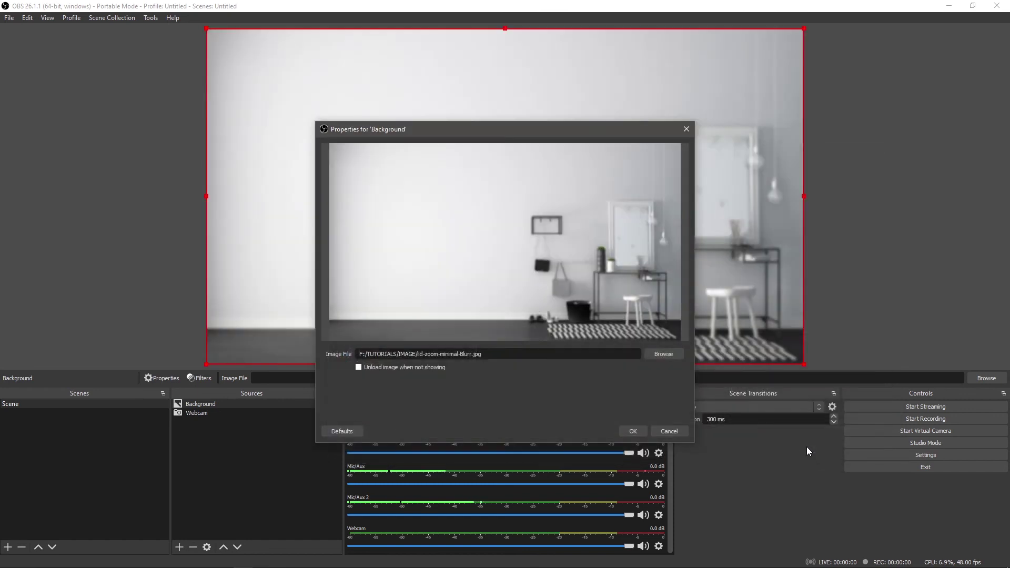
pyautogui.click(634, 431)
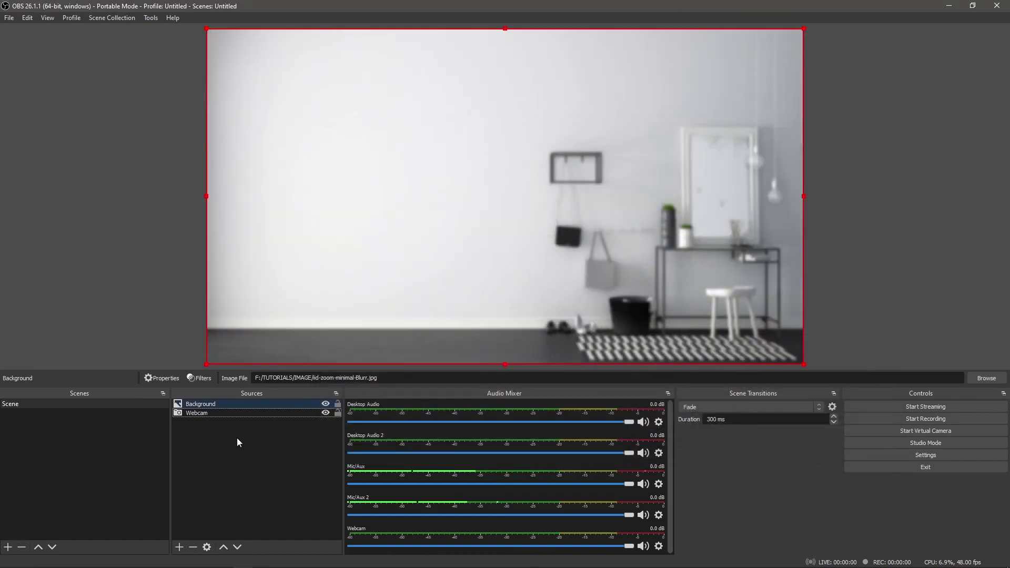
pyautogui.click(214, 435)
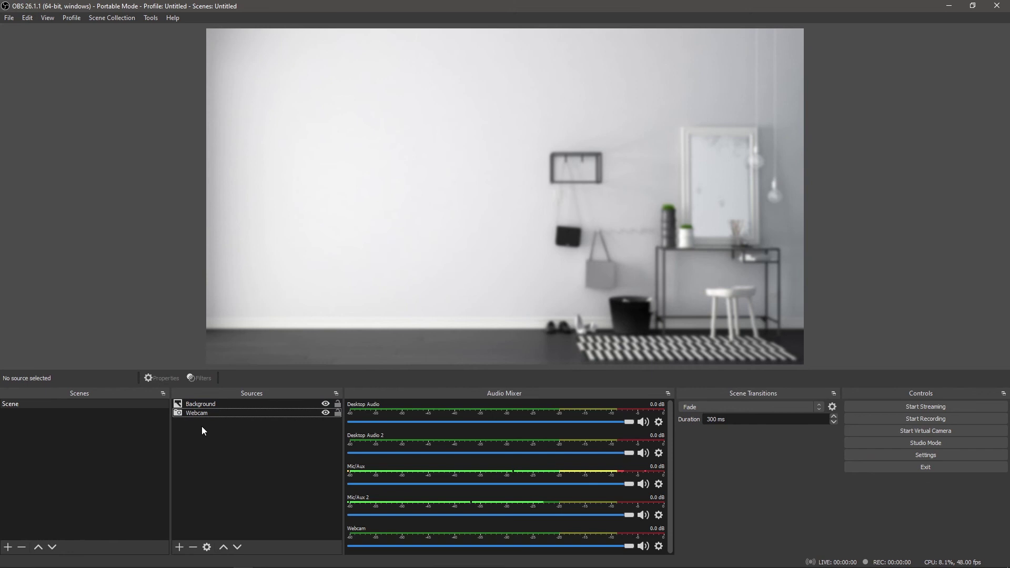
# - Move the Background source below Webcam in the source order so the webcam picture sits in front of the image
pyautogui.click(205, 406)
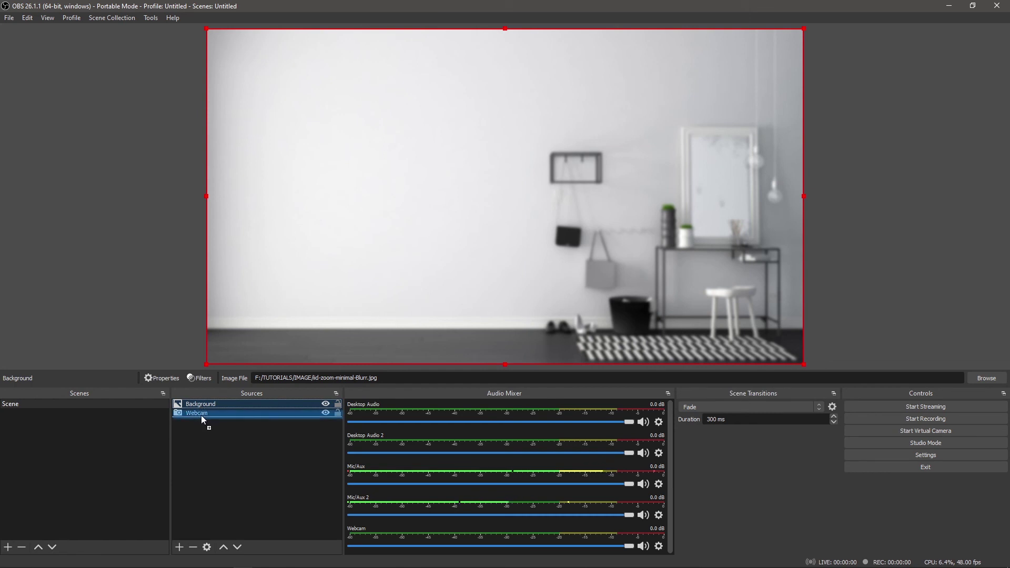
pyautogui.moveTo(202, 419); pyautogui.dragTo(202, 419)
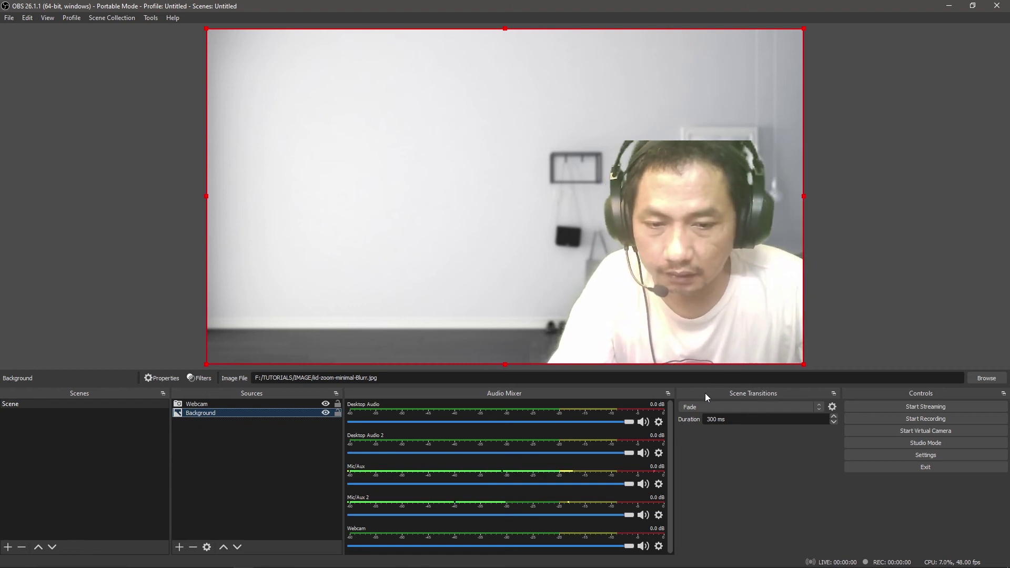
pyautogui.click(257, 475)
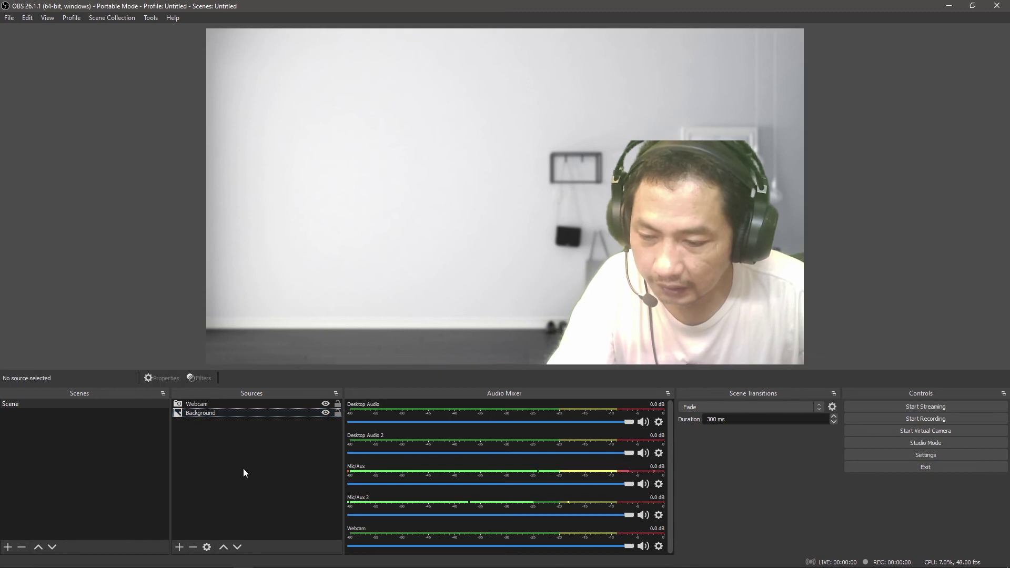
# - Add a new Color Source directly above the Webcam source, keeping the default source name
pyautogui.click(195, 412)
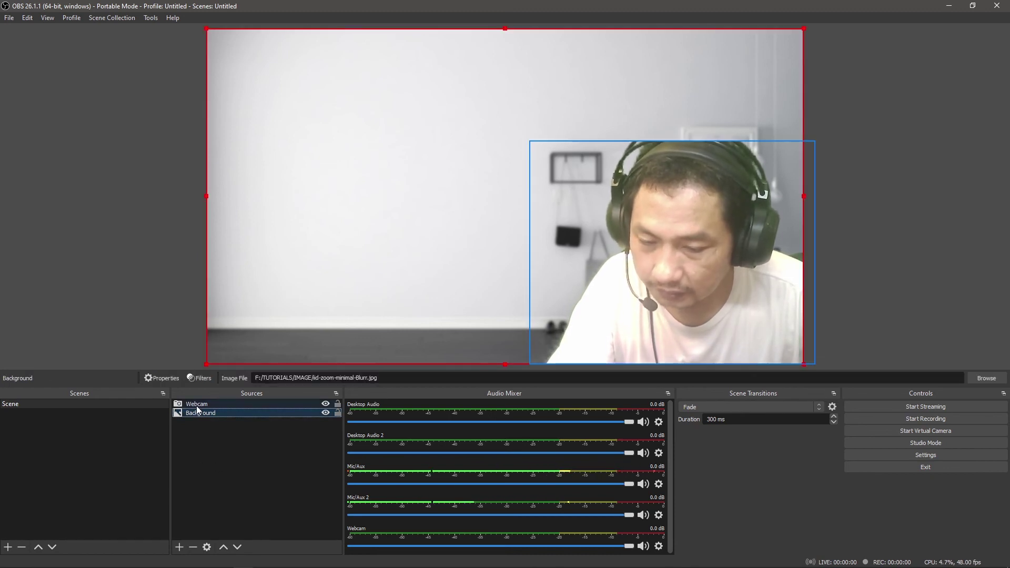
pyautogui.click(198, 403)
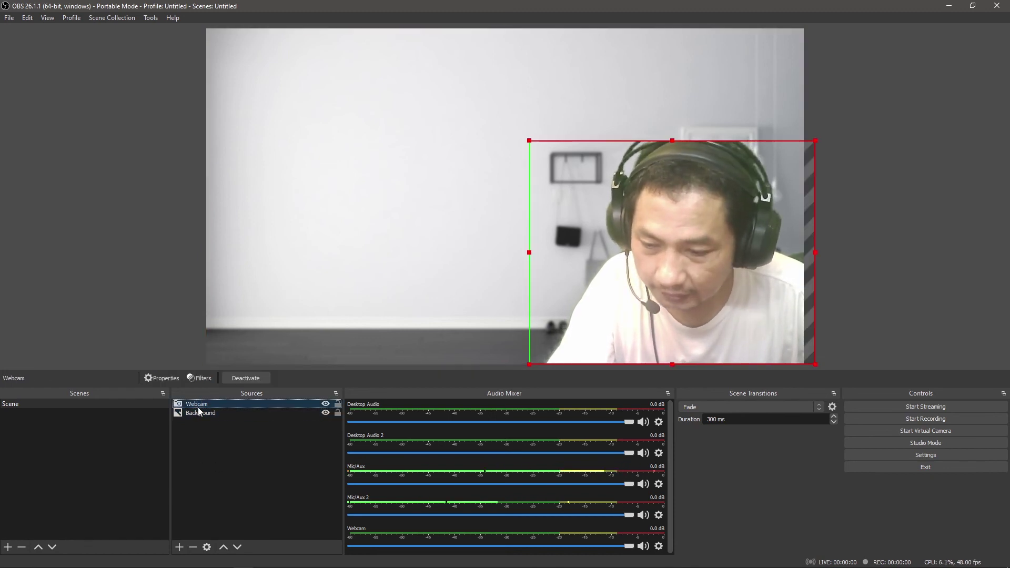
pyautogui.click(179, 547)
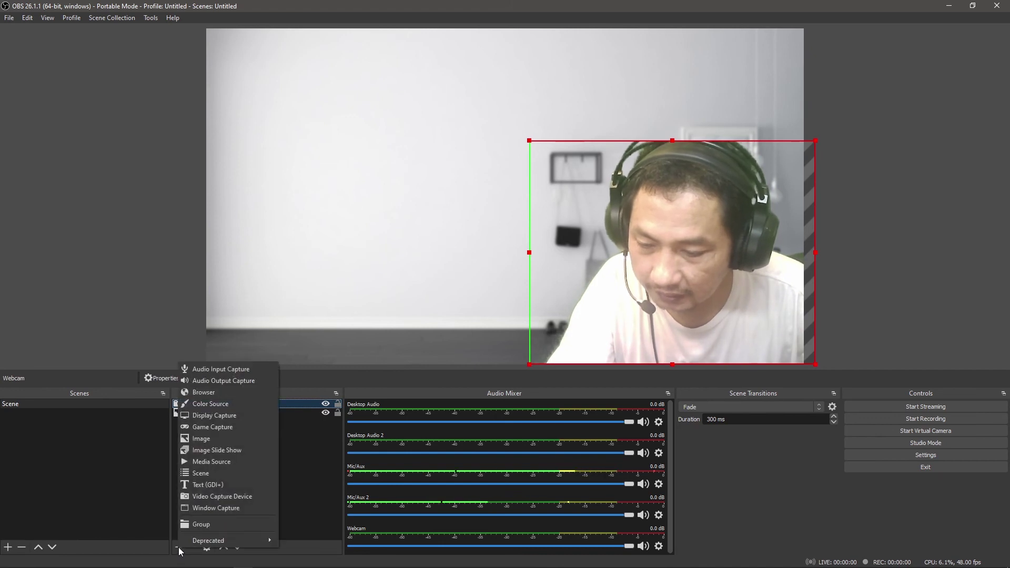
pyautogui.click(237, 404)
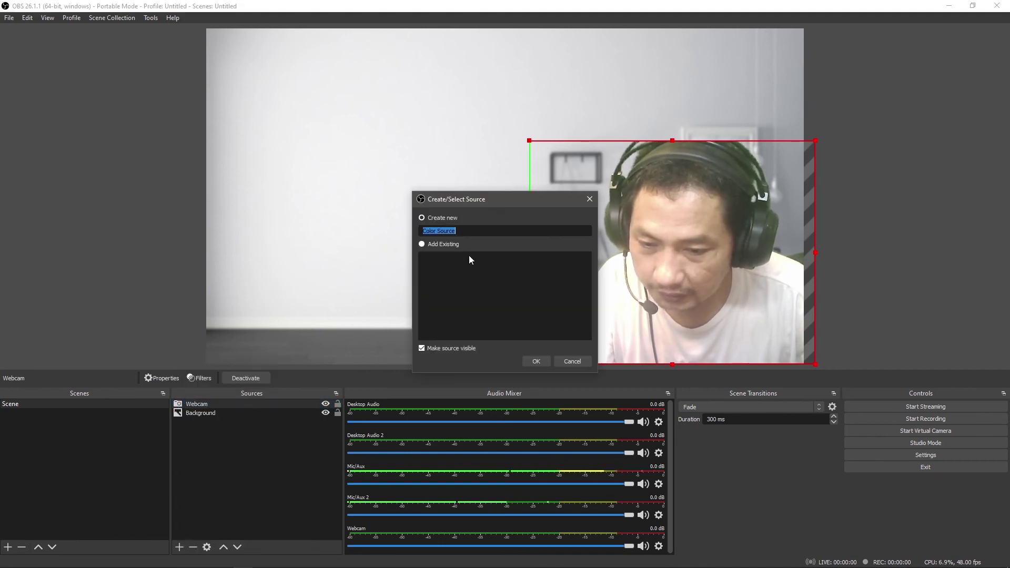
pyautogui.click(536, 360)
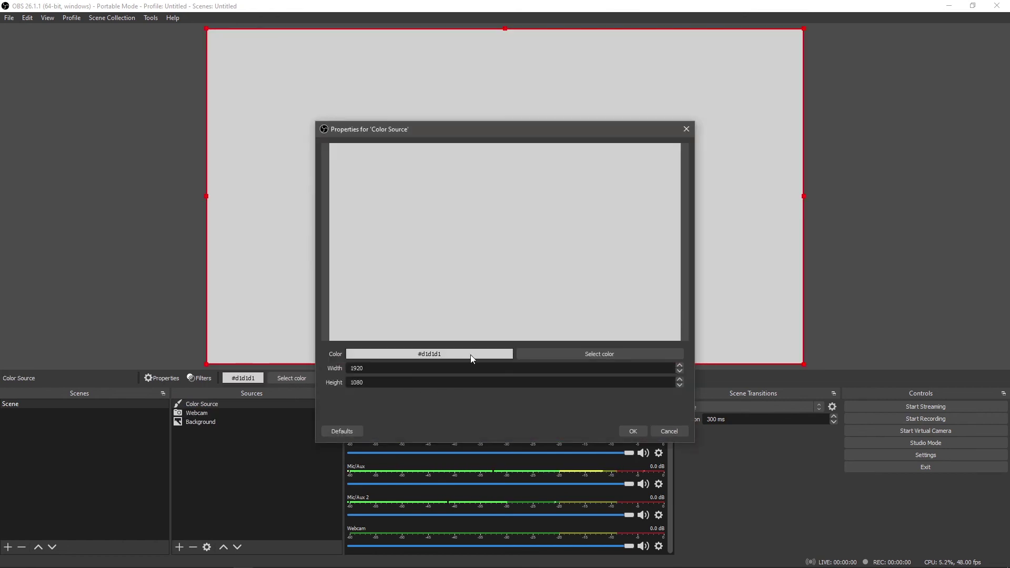
# - Set the Color Source's color to the basic dark purple #55007f and accept its properties
pyautogui.click(575, 353)
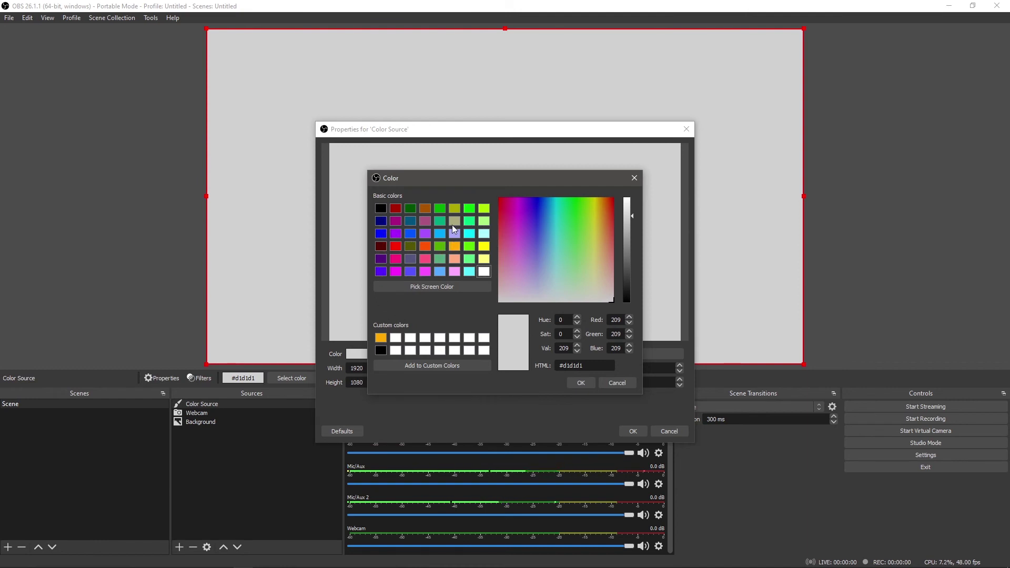
pyautogui.click(384, 258)
pyautogui.click(581, 382)
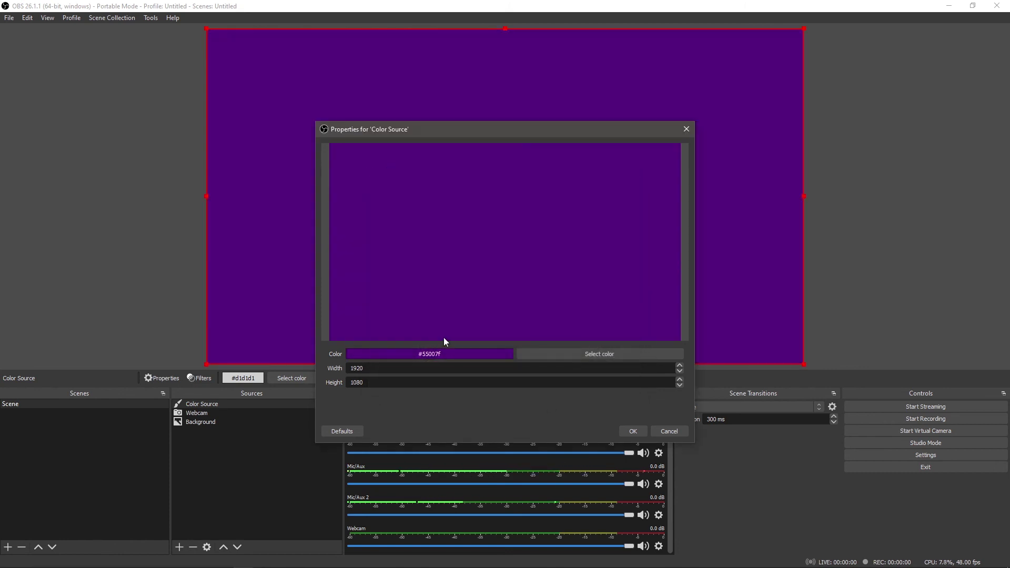
pyautogui.click(633, 431)
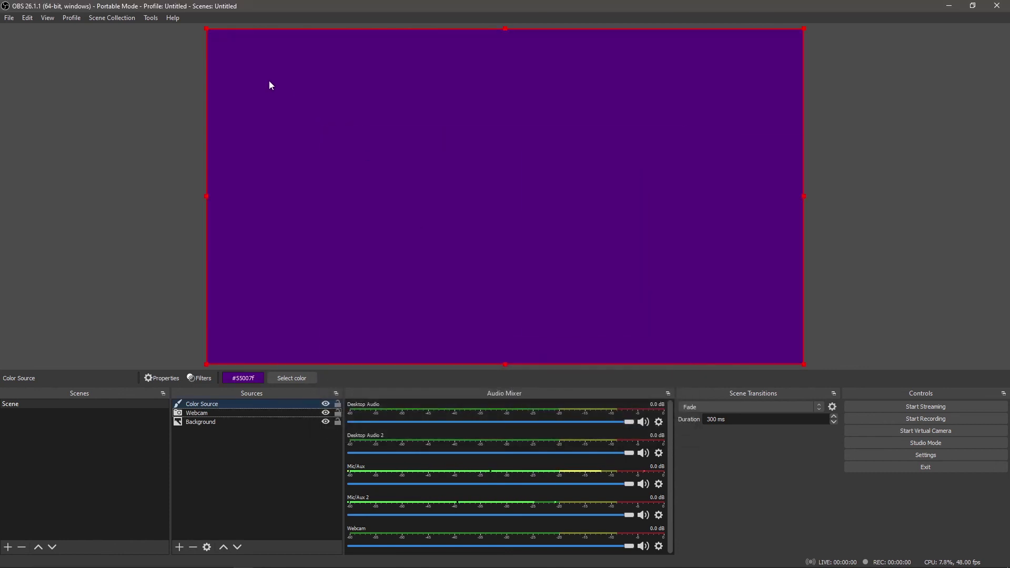
# - Shrink the purple Color Source into the canvas's lower-right corner, level with the webcam's top edge, and place it below Webcam in the source order
pyautogui.moveTo(207, 28); pyautogui.dragTo(402, 139)
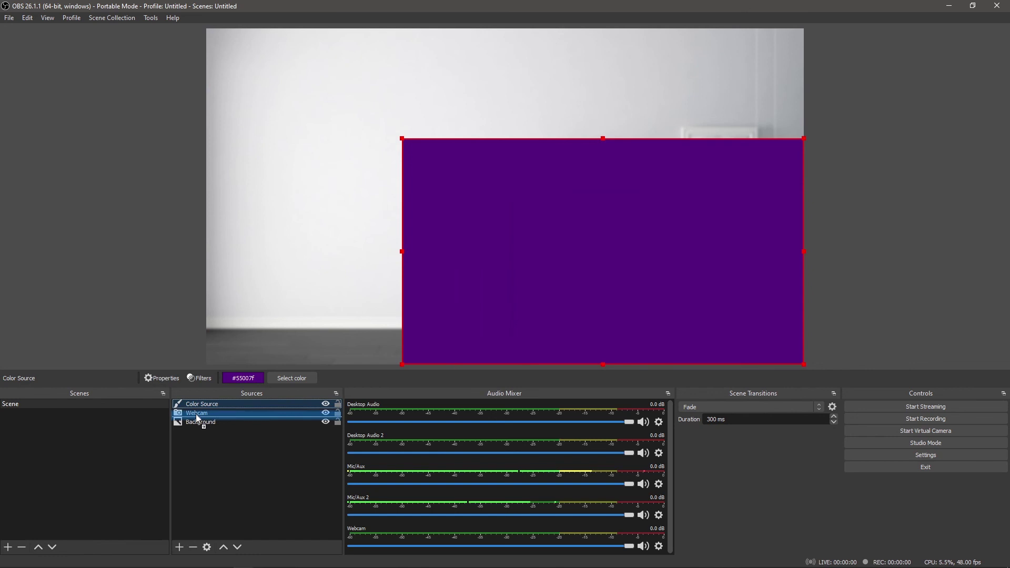
pyautogui.moveTo(198, 419); pyautogui.dragTo(195, 416)
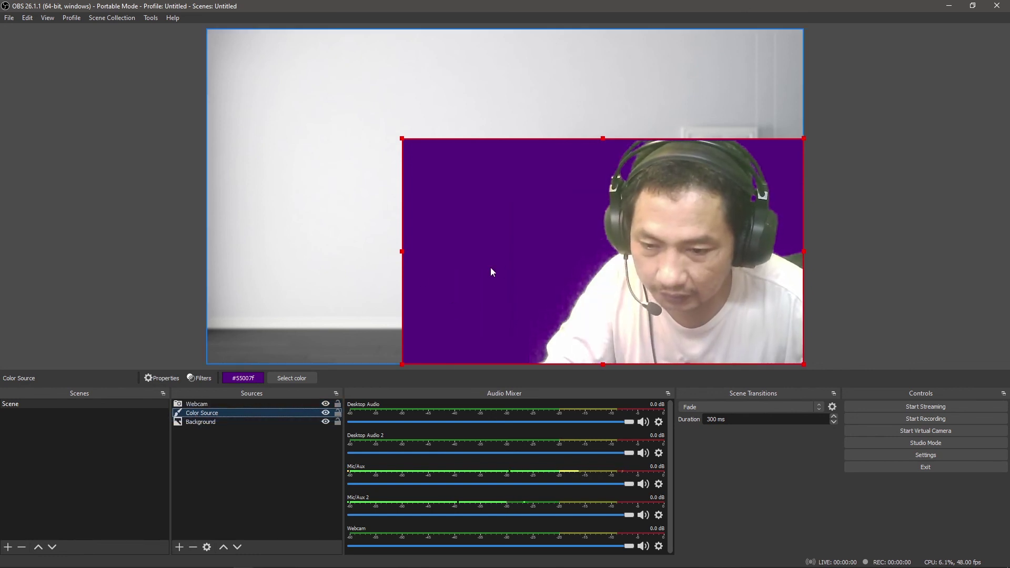
pyautogui.click(270, 533)
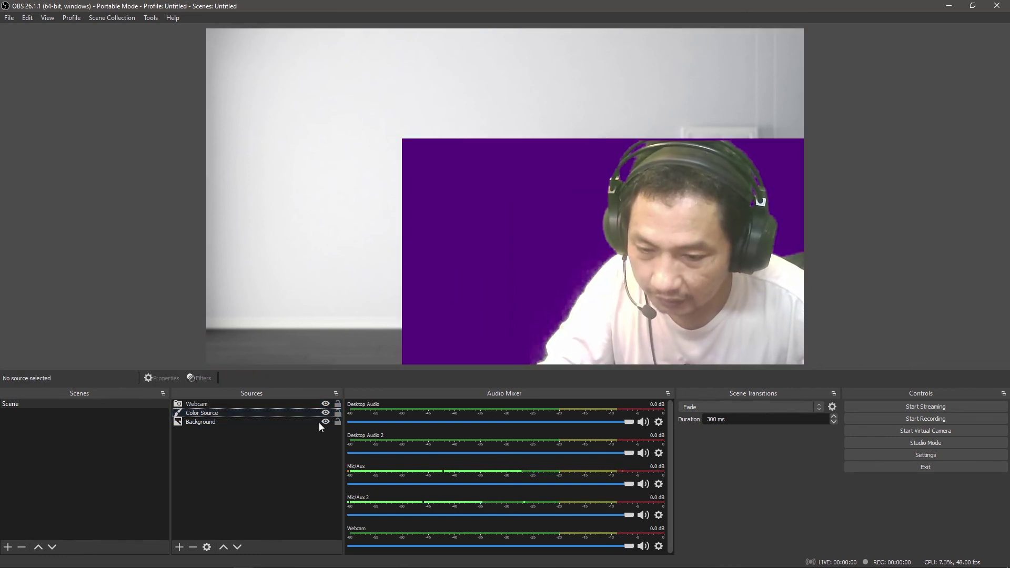
# - Crop the left side of the purple Color Source so it lines up with the webcam picture's left edge
pyautogui.click(469, 242)
pyautogui.moveTo(403, 251); pyautogui.dragTo(529, 244)
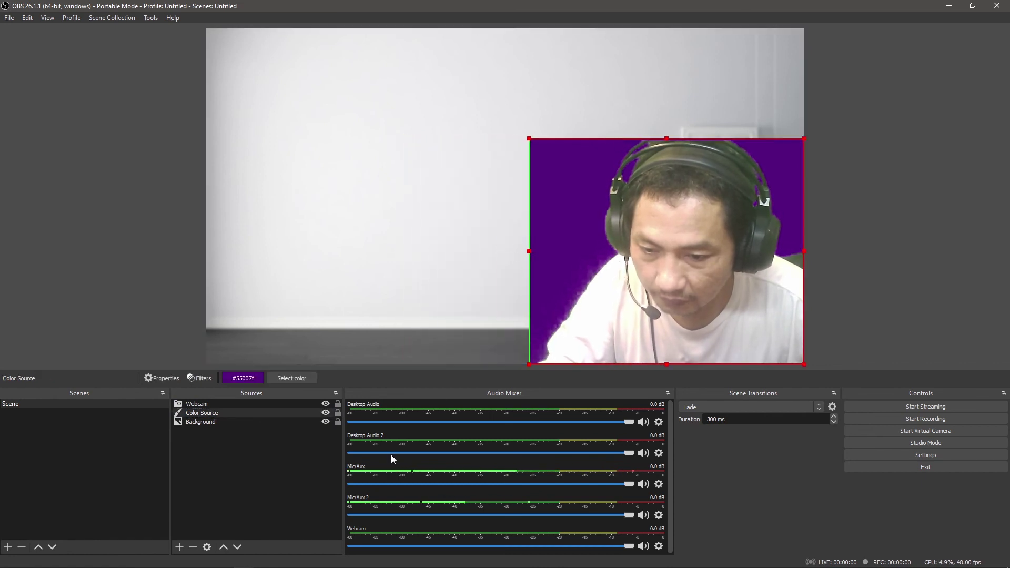
pyautogui.click(265, 473)
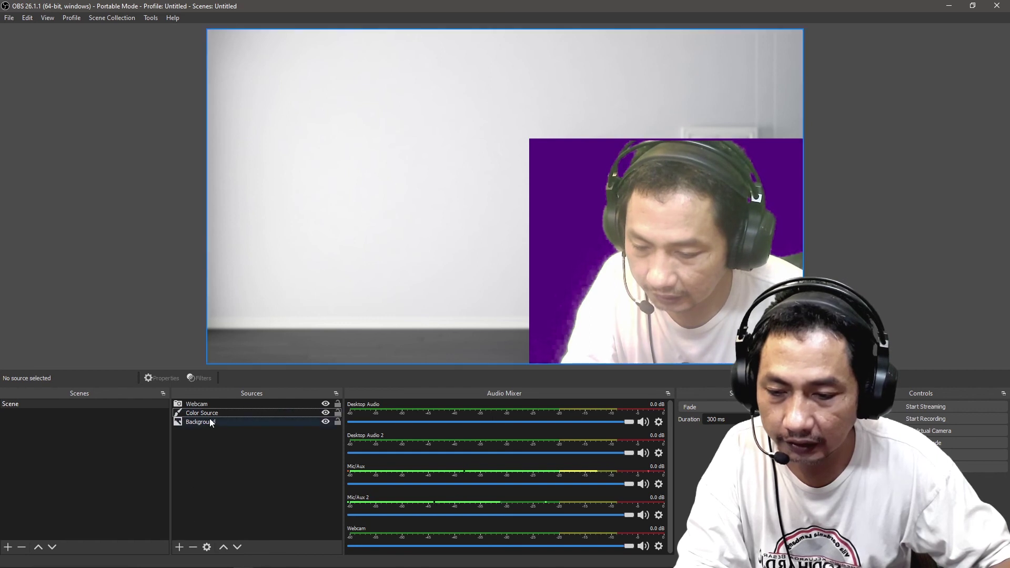
# - Add a new Text (GDI+) source named TAMALAB STUDIO above the Webcam source
pyautogui.click(210, 403)
pyautogui.click(179, 546)
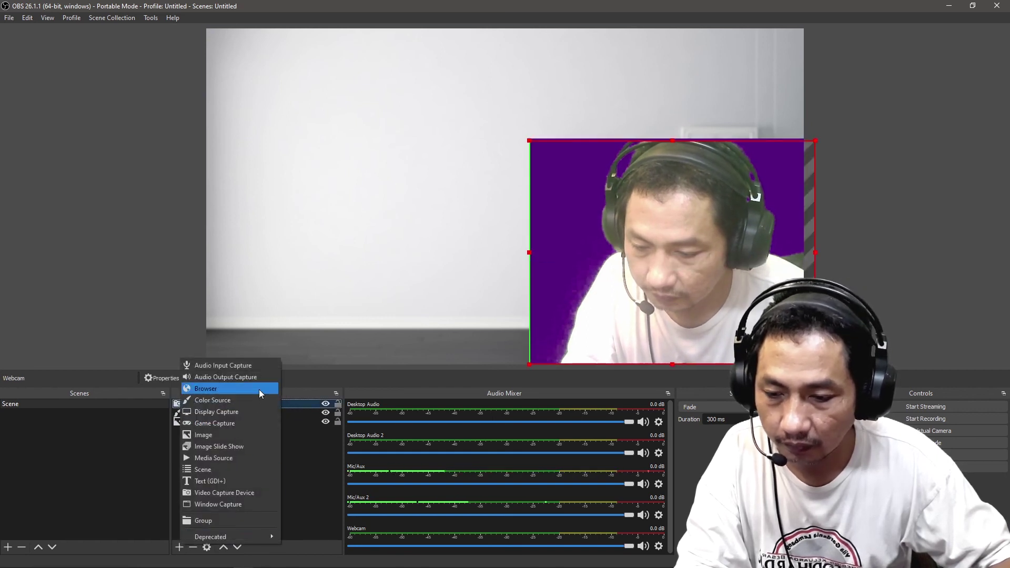
pyautogui.click(242, 482)
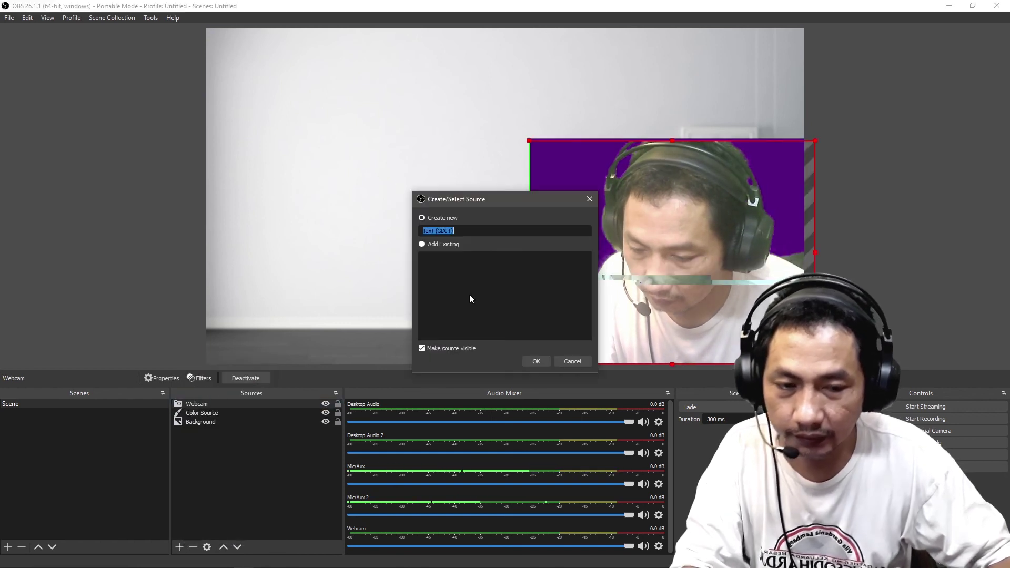
pyautogui.write('JAN')
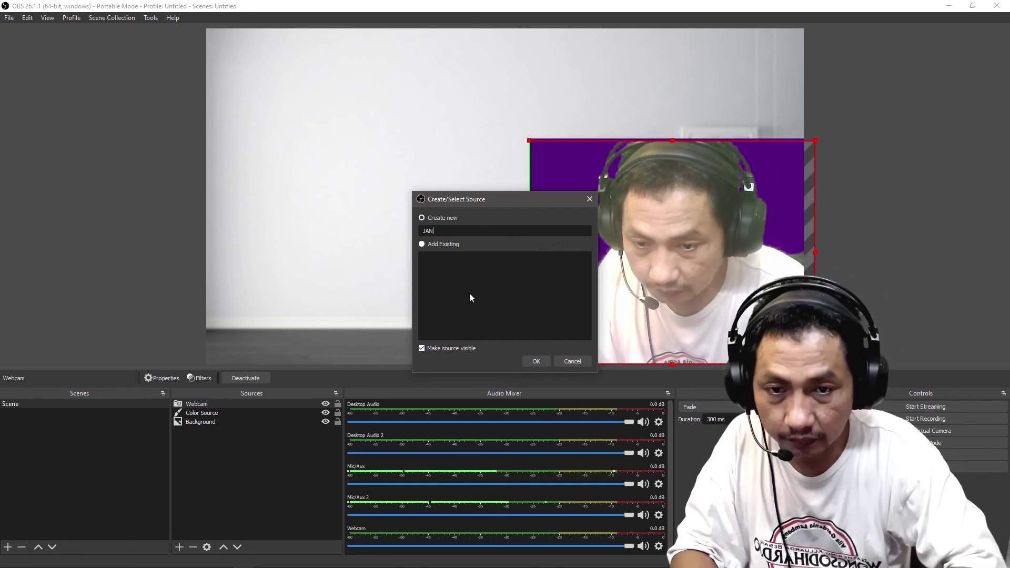
pyautogui.press('BackSpace')
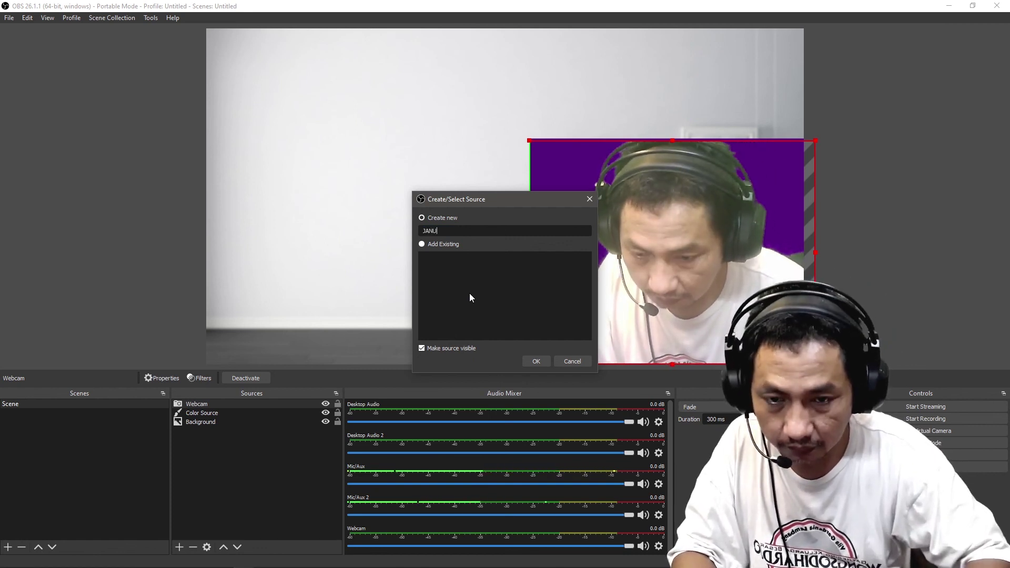
pyautogui.press('BackSpace')
pyautogui.press('BackSpace')
pyautogui.write('TAM')
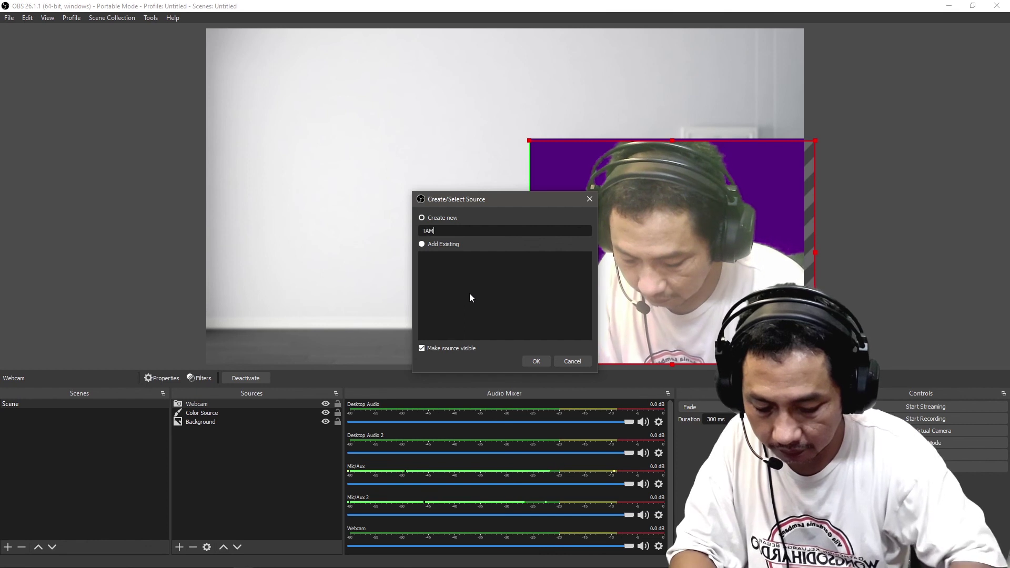
pyautogui.write('ALAB STU')
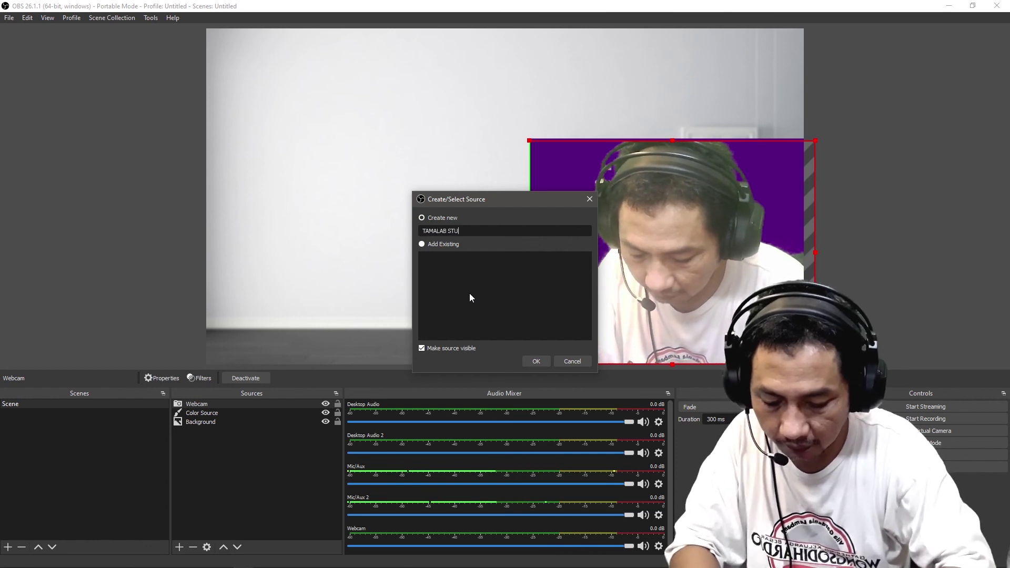
pyautogui.write('DIO')
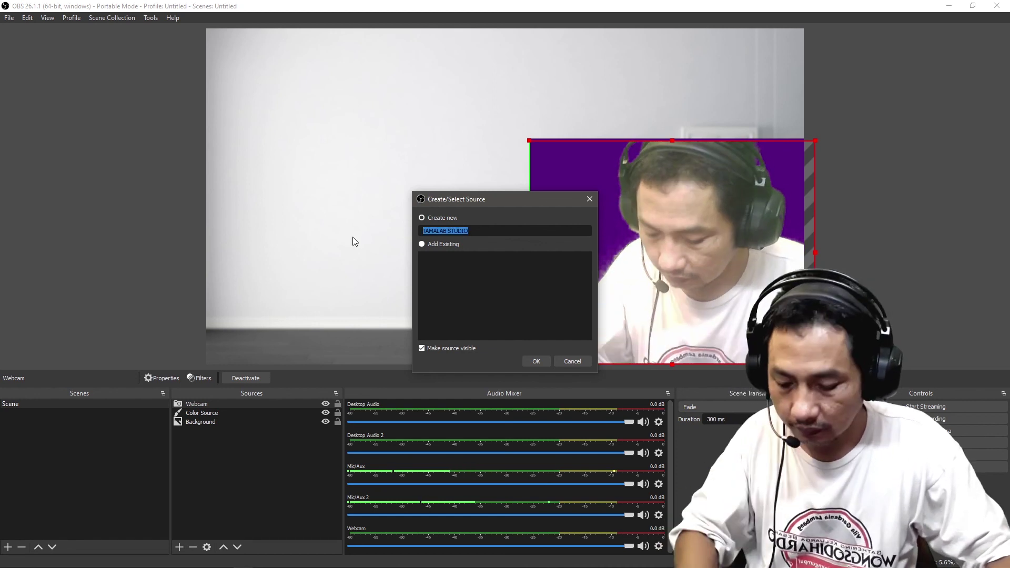
pyautogui.click(543, 364)
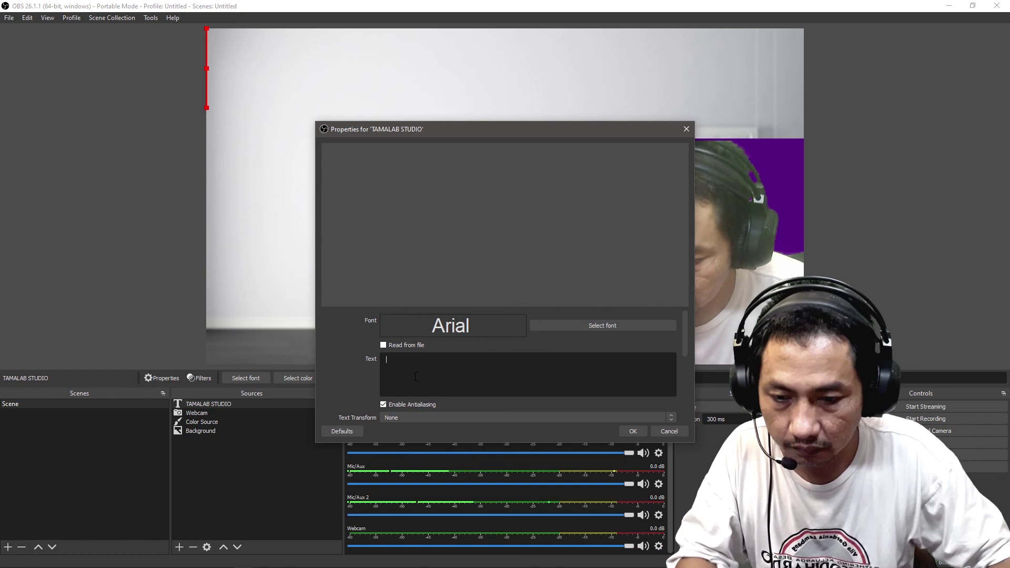
# - Enter TAMALAB STUDIO as the displayed text of the new text source
pyautogui.write('TAMALAB STUDIO')
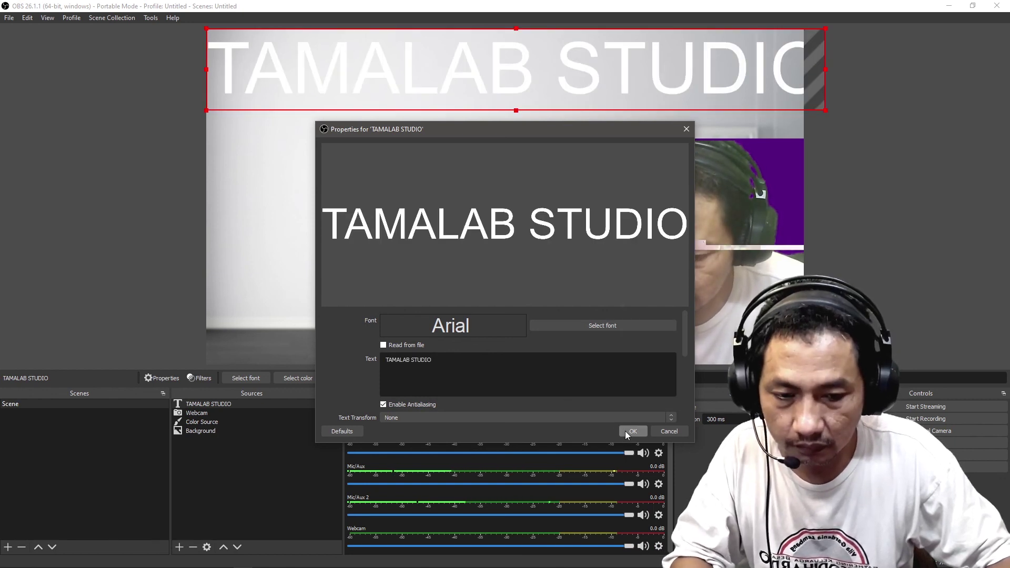